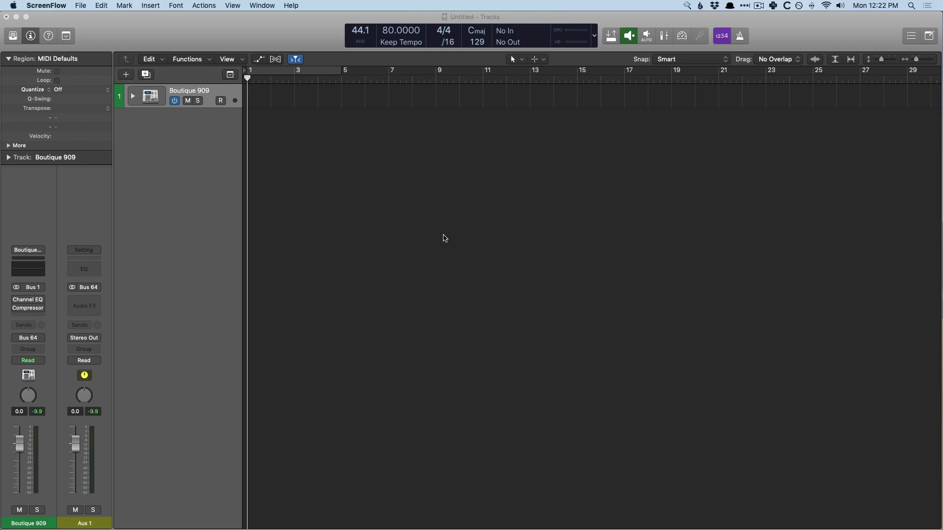
Step: Enter 120 BPM, drag the tempo down to 78, and briefly toggle the metronome on and off
double_click(388, 31)
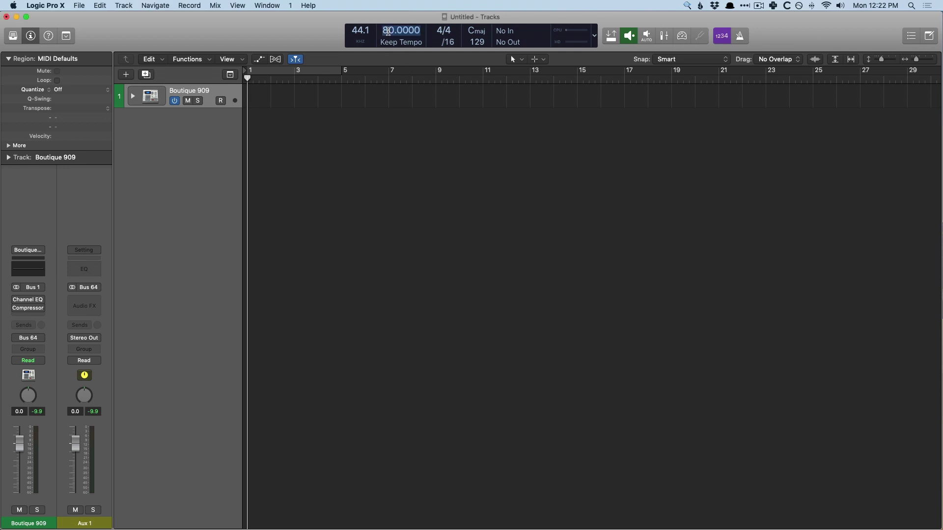
type("120")
key("Return")
left_click_drag(401, 30, 388, 91)
left_click(739, 36)
left_click(739, 36)
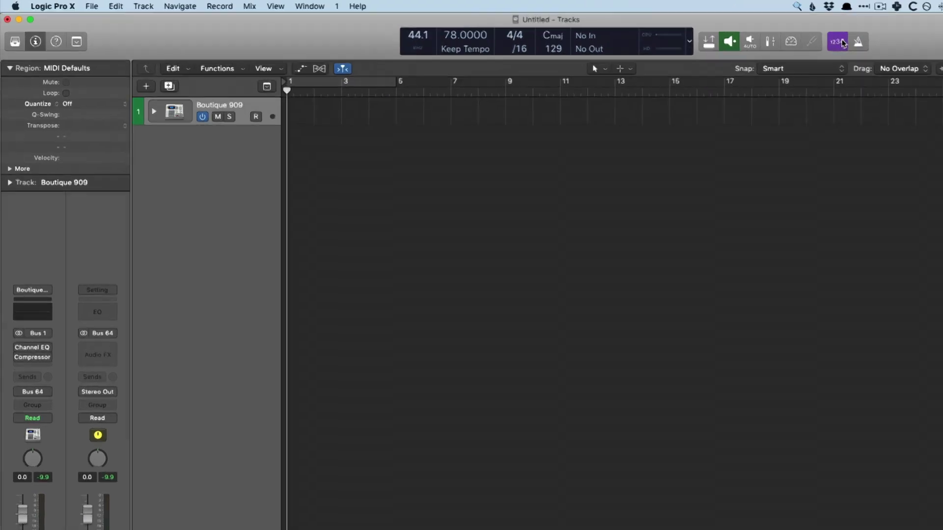
Step: Open the Key Commands editor and search for 'tap tempo'
left_click(51, 6)
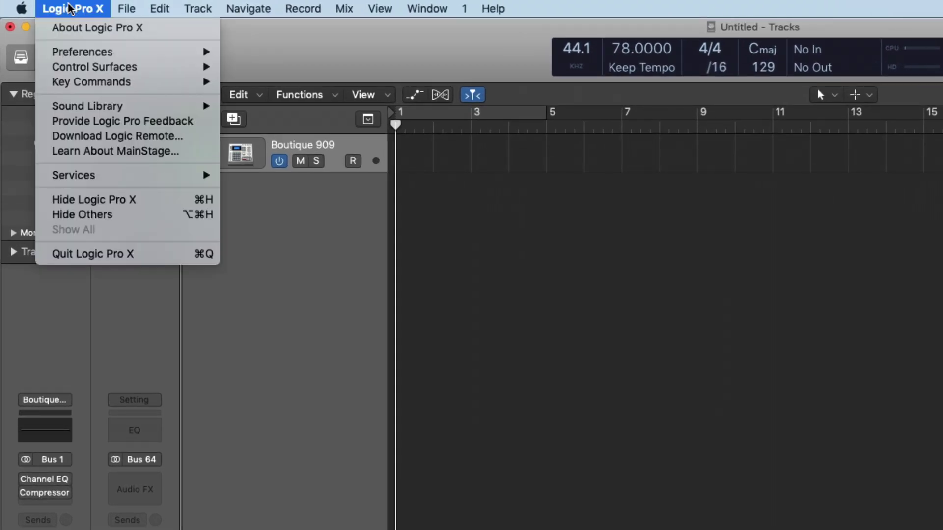
mouse_move(111, 82)
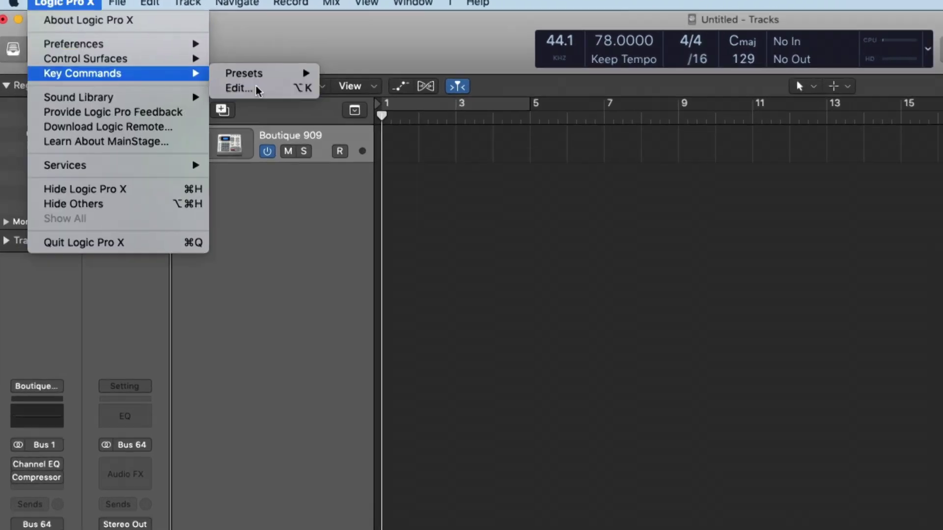
left_click(256, 90)
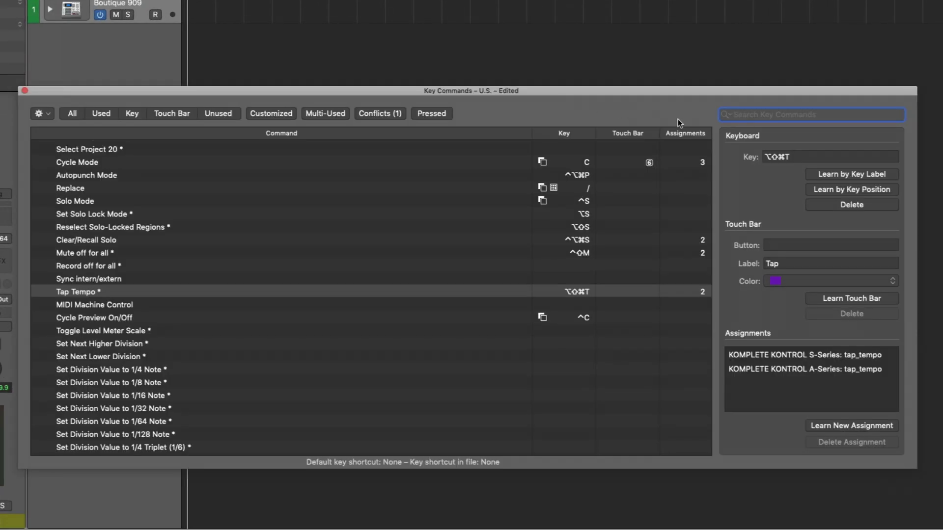
type("tap tempo")
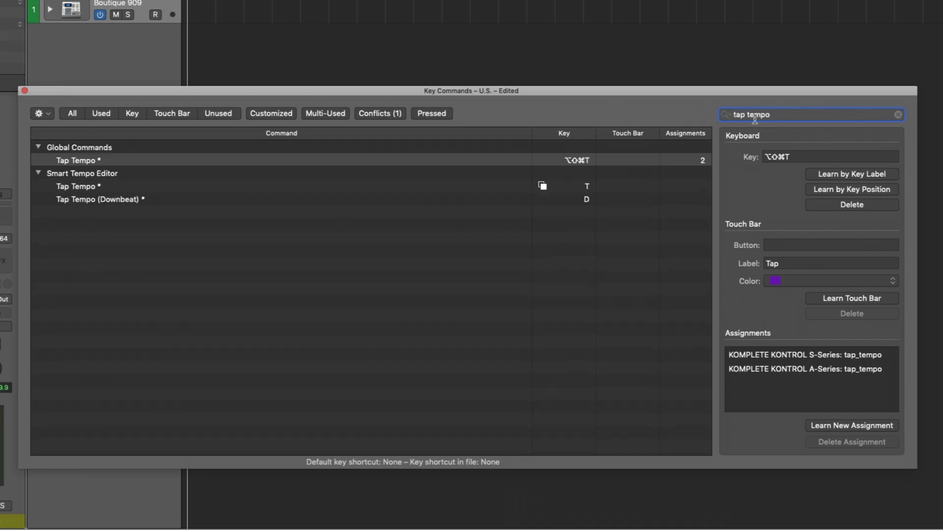
key("super+a")
Step: Select the global Tap Tempo command and toggle Learn by Key Label on and off
left_click(494, 161)
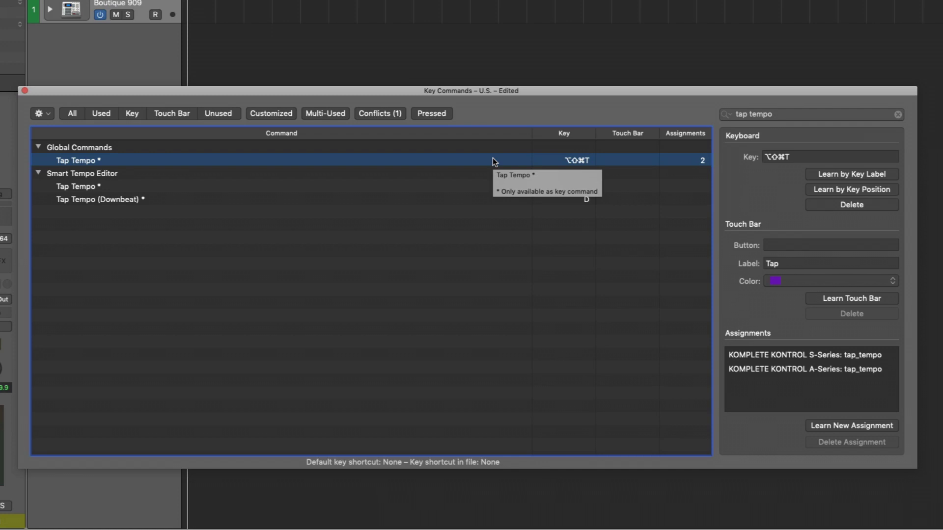
left_click(865, 175)
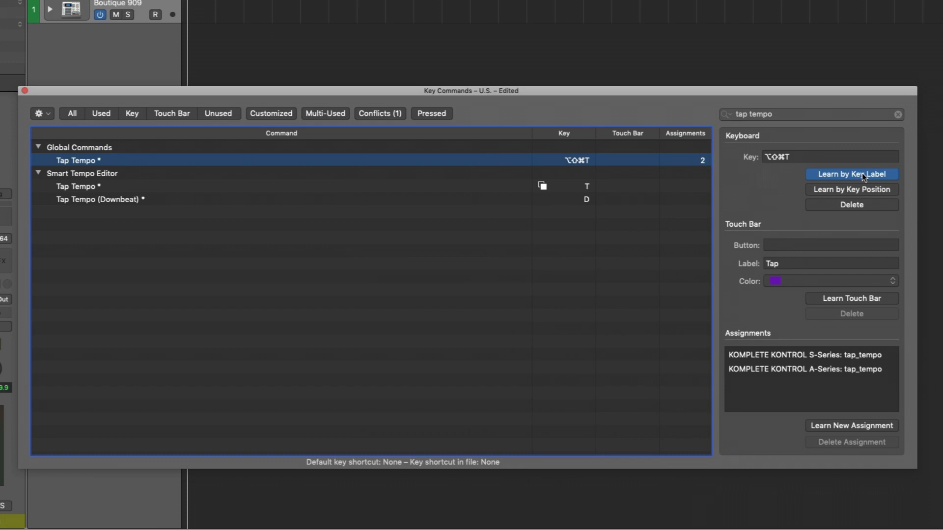
left_click(862, 173)
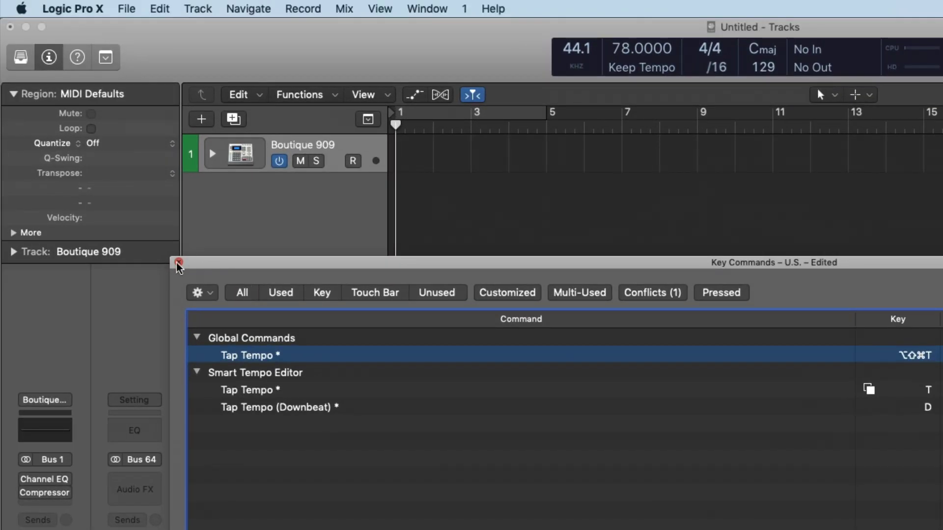
Step: Close Key Commands, check the Synchronization project settings for tap tempo, then close them
left_click(179, 262)
left_click(126, 8)
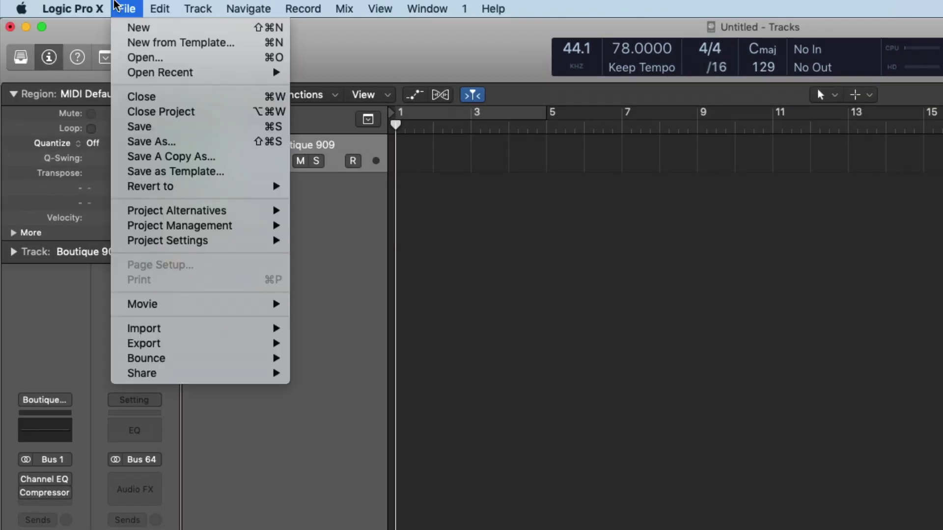
mouse_move(181, 245)
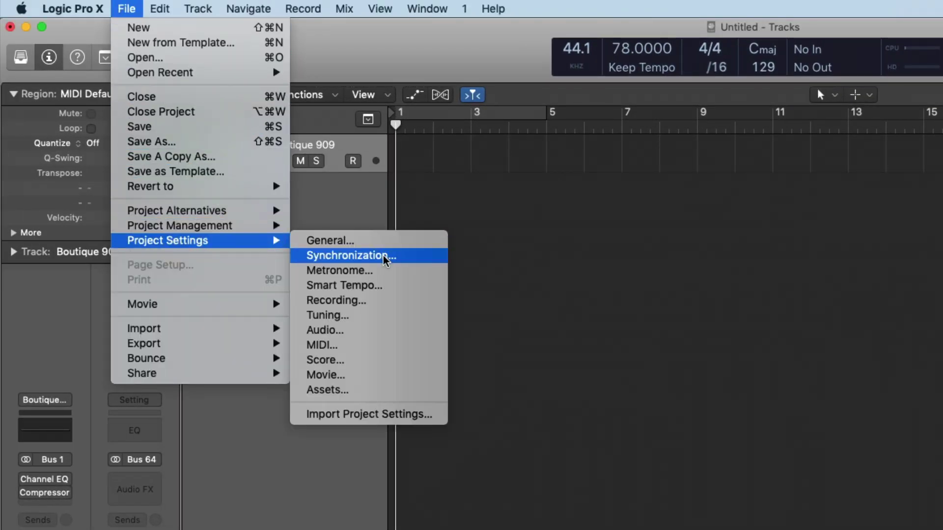
left_click(351, 256)
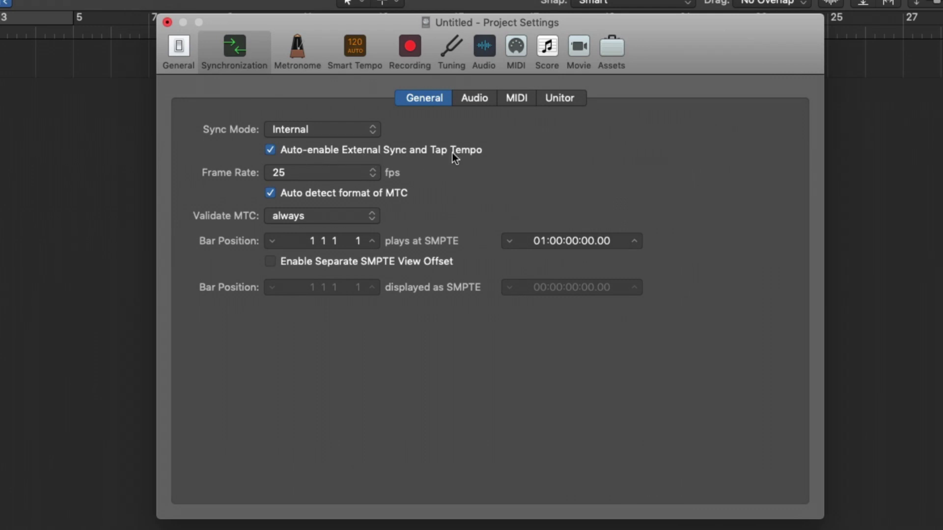
left_click(168, 23)
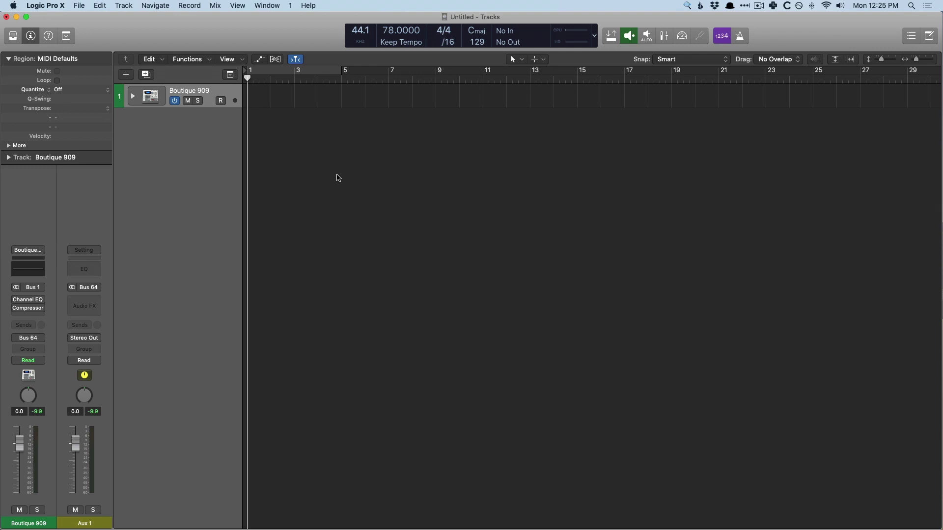
Step: Tap in a tempo with Shift-T, then round it to exactly 108 BPM
key("space")
key("shift+t")
key("shift+t")
key("shift+t")
key("shift+t")
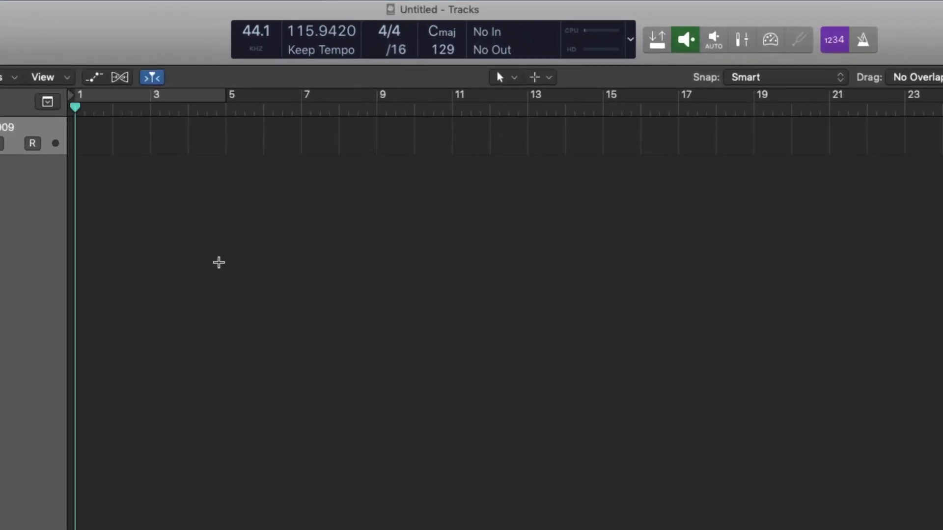
key("shift+t")
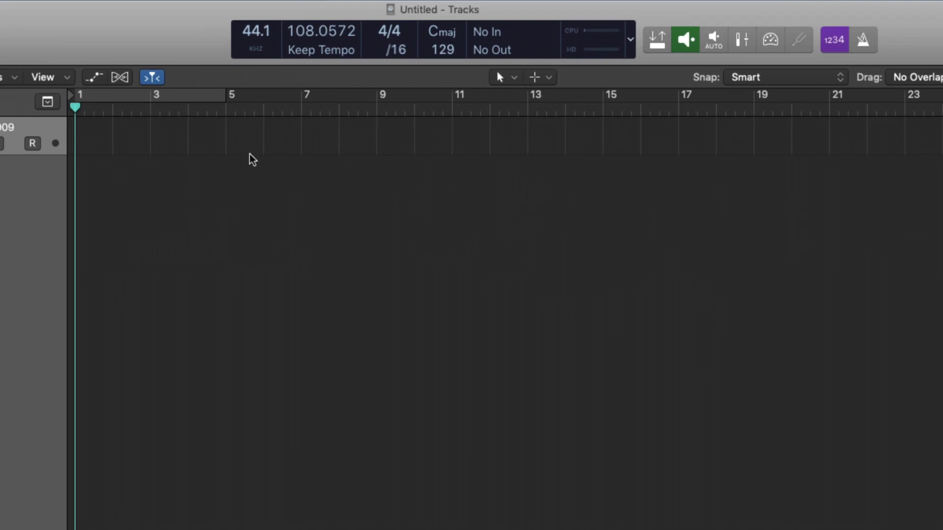
double_click(300, 31)
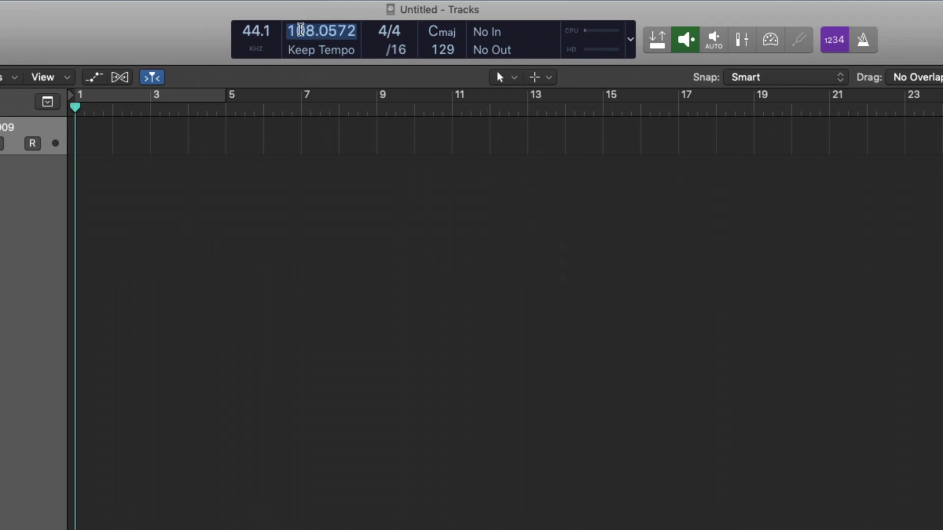
type("108")
key("Return")
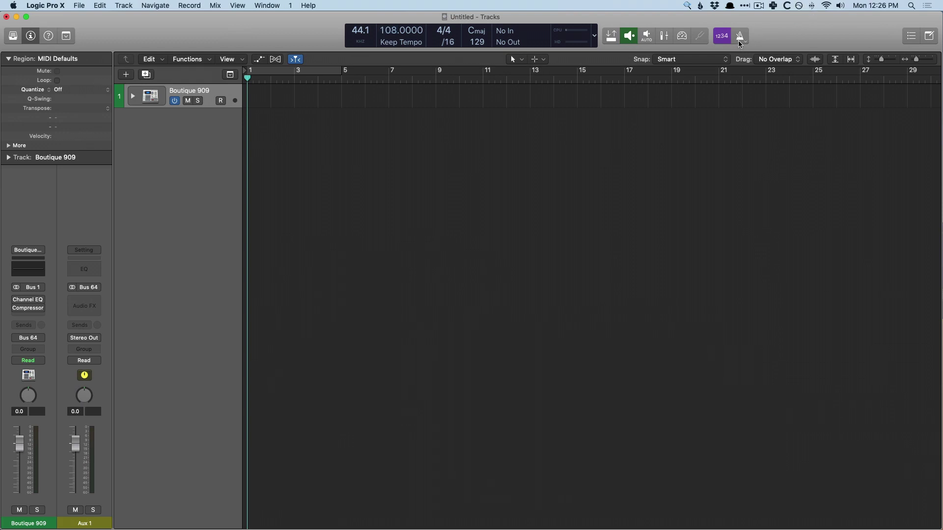
Step: Record and stop two count-in takes from bar 1, then switch the metronome off
key("r")
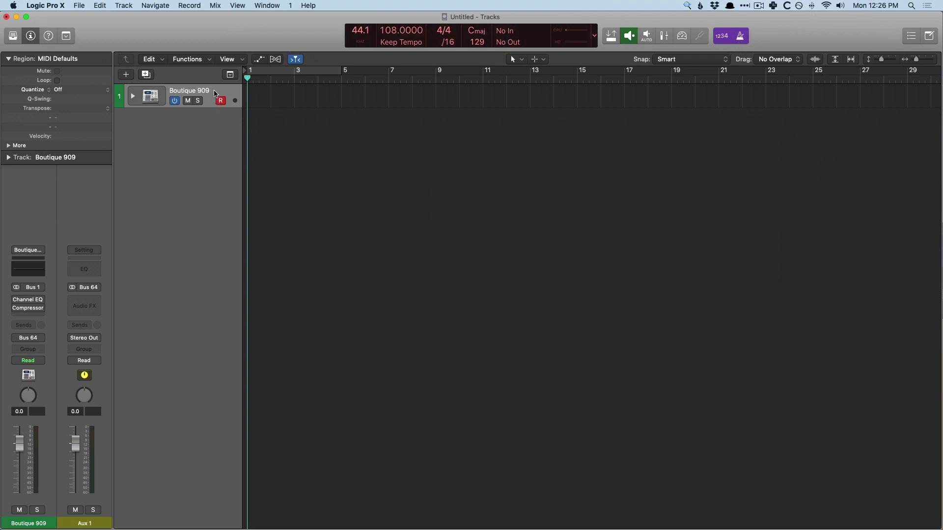
key("space")
key("Return")
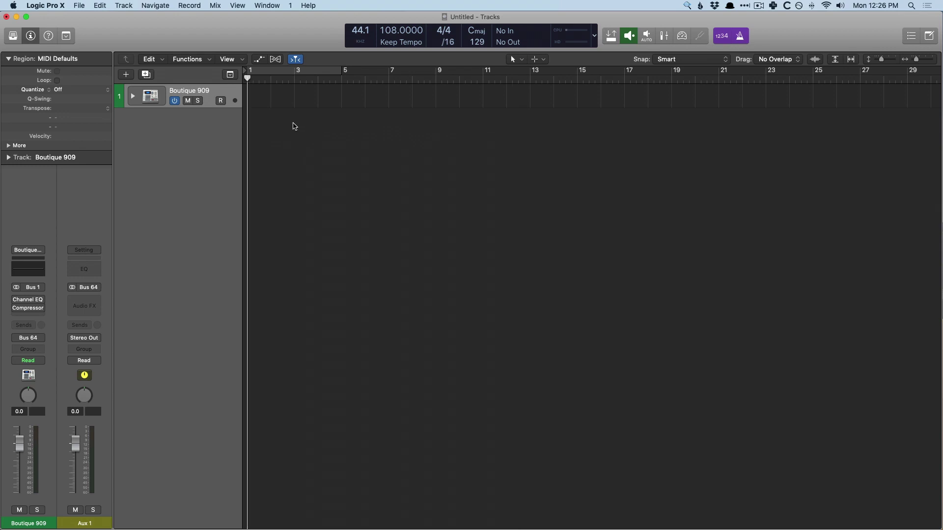
key("r")
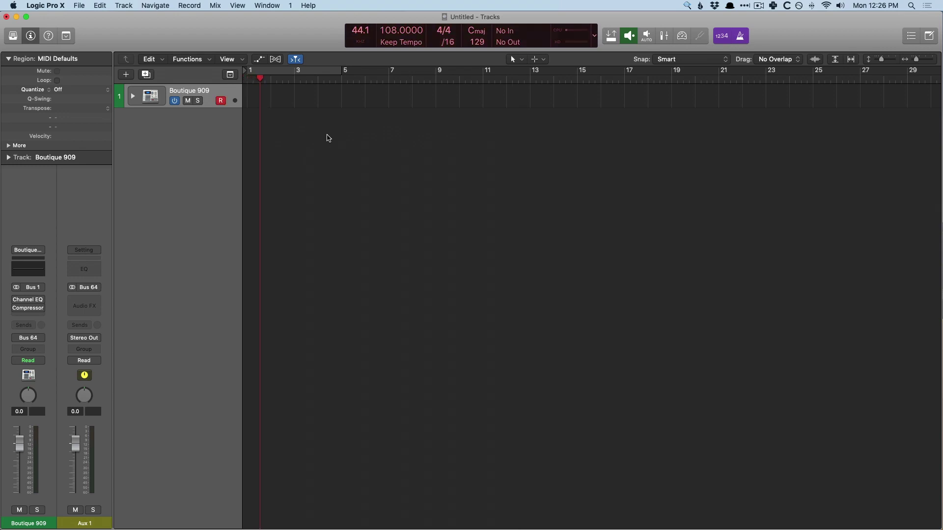
key("space")
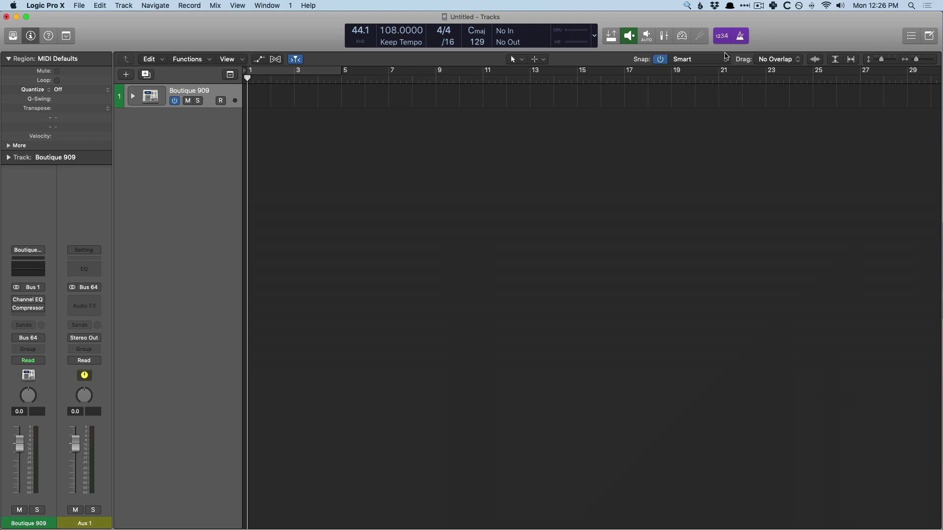
left_click(740, 35)
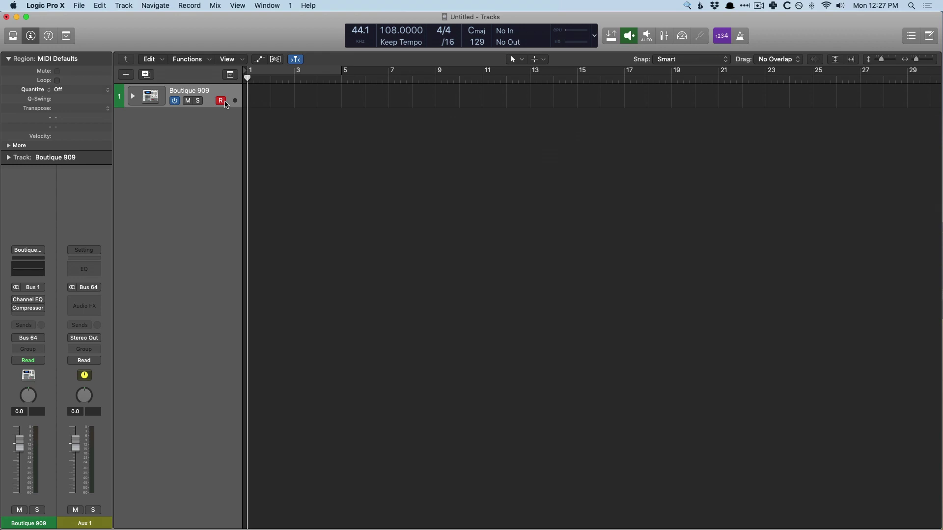
Step: Set Smart Tempo to Adapt Project Tempo, then open Musical Typing and play a test C1 note
left_click(403, 43)
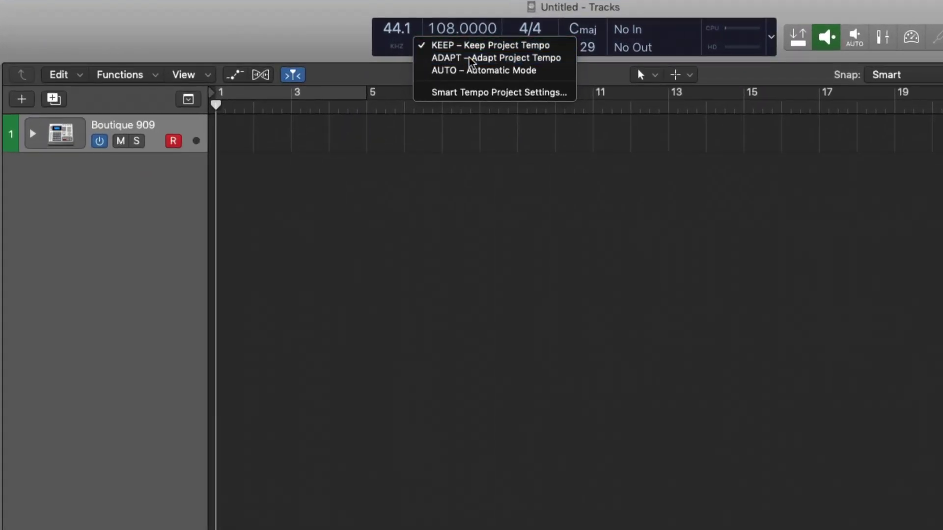
left_click(470, 58)
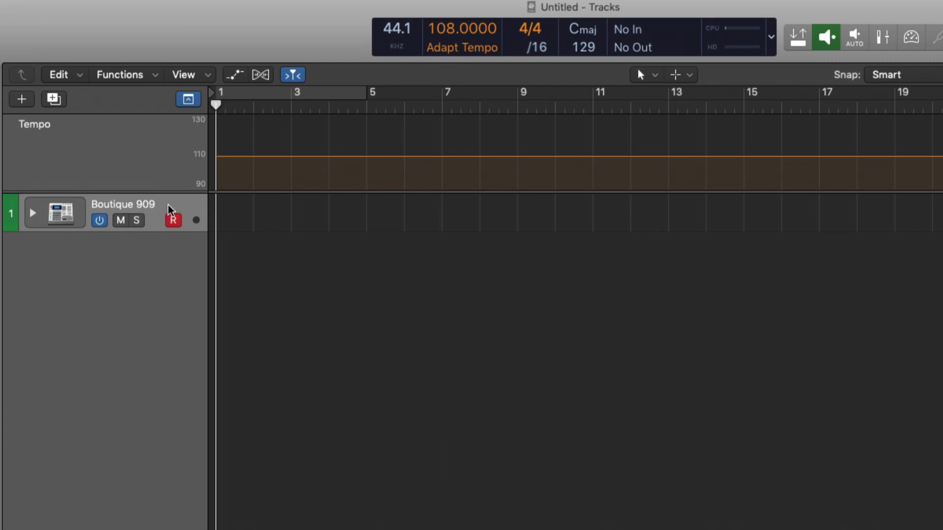
key("super+k")
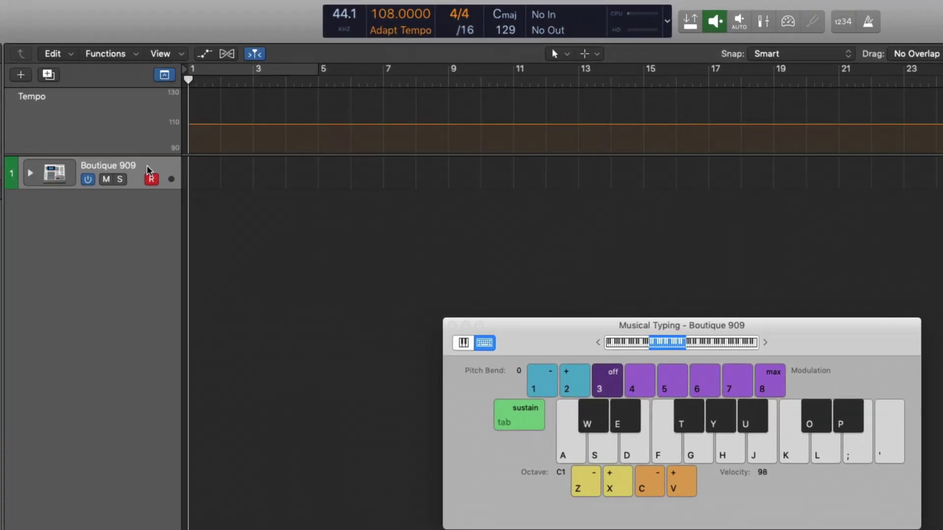
key("a")
Step: Record an alternating kick (A) and snare (S) pattern on Boutique 909 with Musical Typing
key("r")
key("a")
key("s")
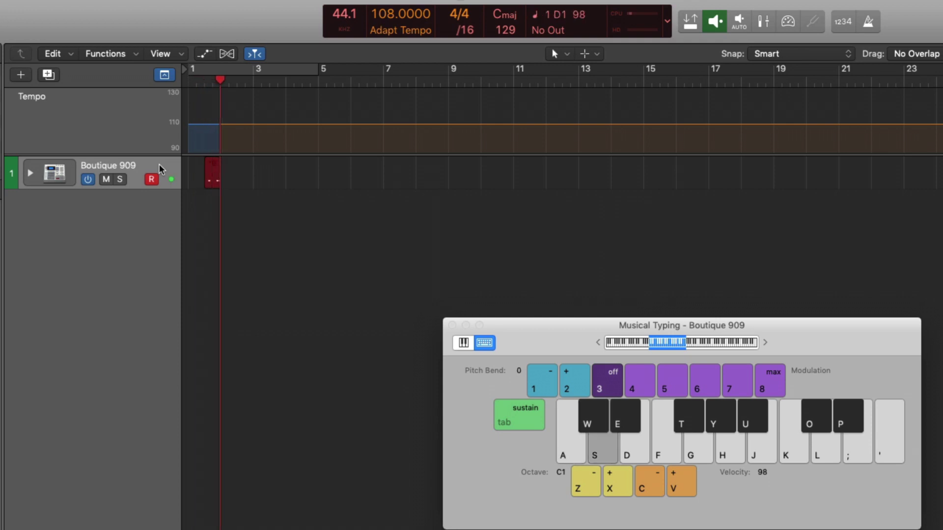
key("a")
key("a")
key("s")
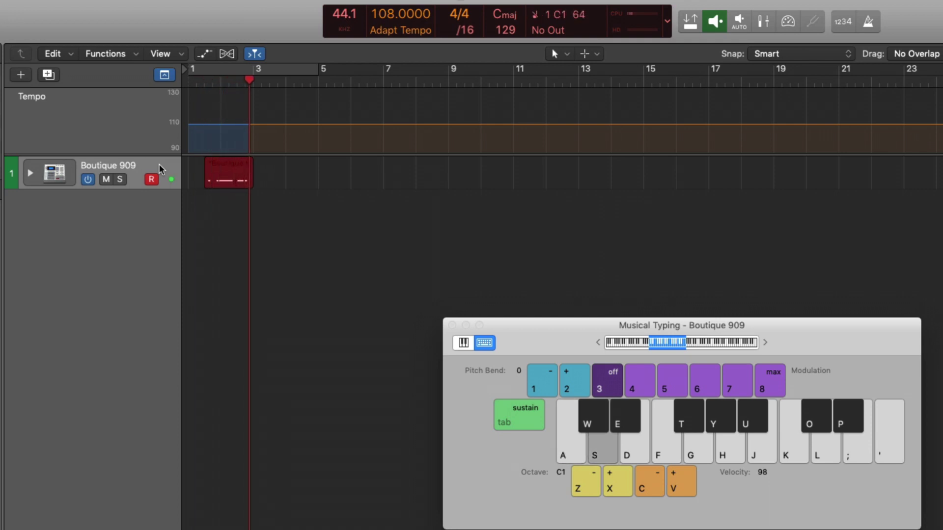
key("a")
key("s")
key("a")
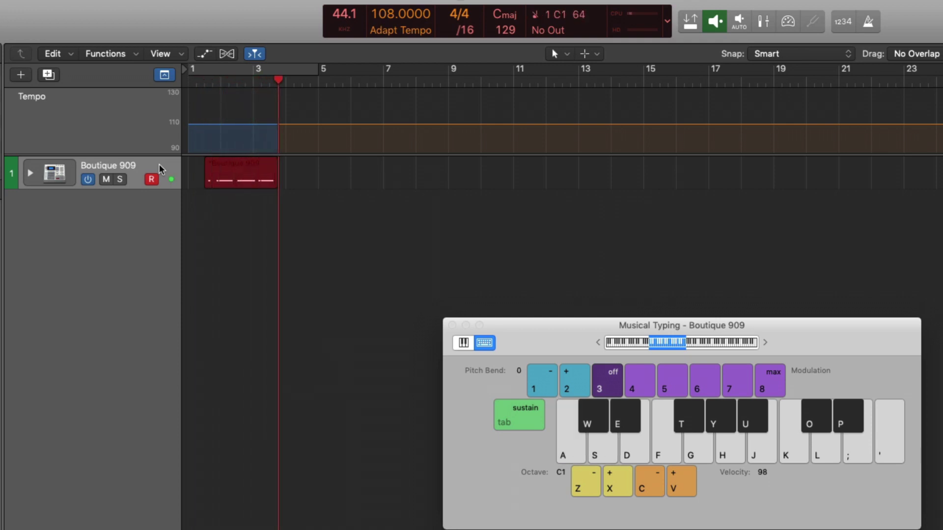
key("s")
key("a")
key("a")
key("s")
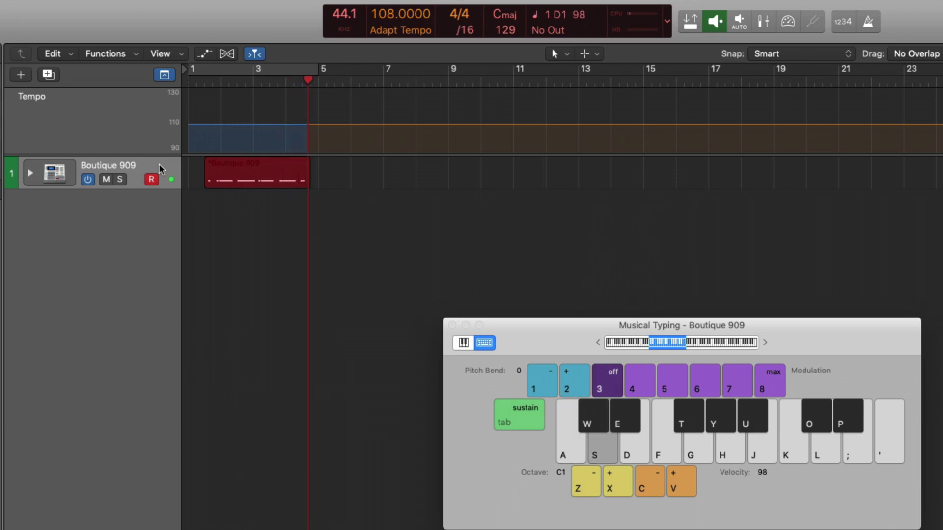
key("a")
key("s")
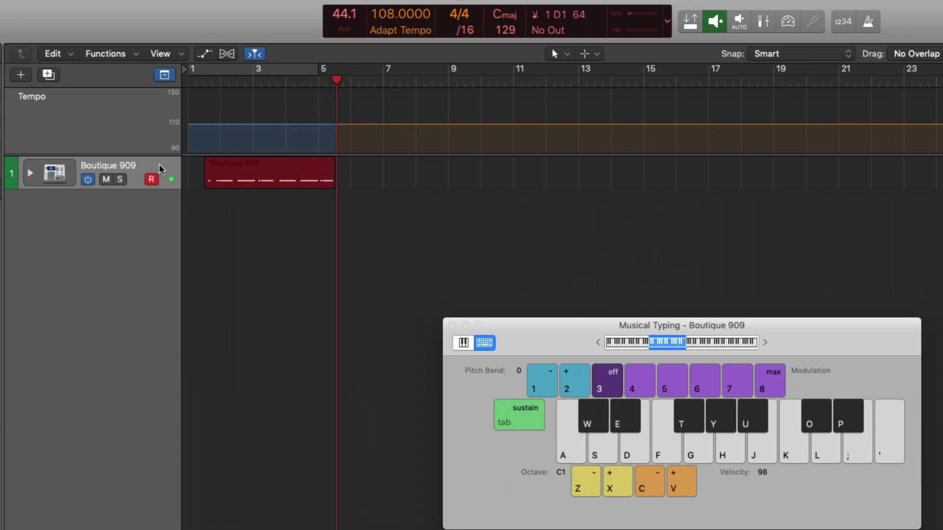
key("space")
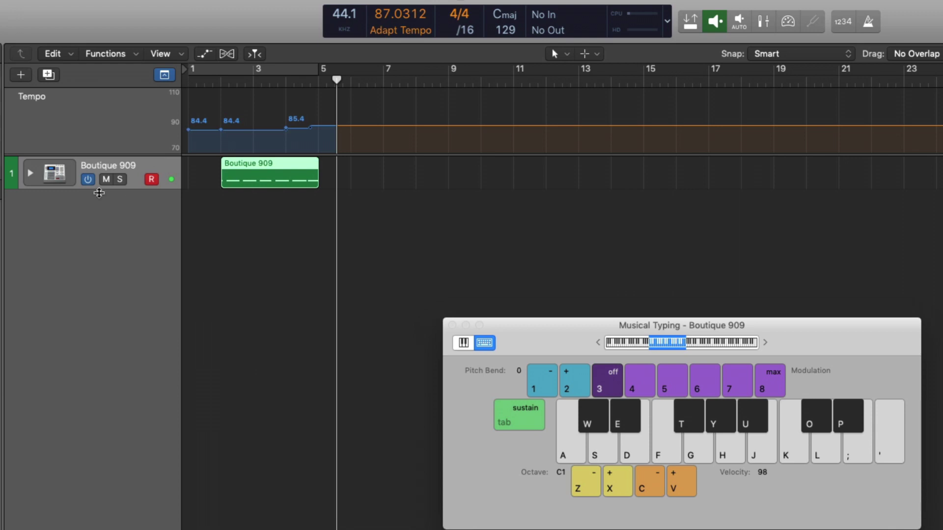
Step: From bar 2, turn the metronome on, switch Smart Tempo to Keep, and play the pattern
left_click(220, 81)
left_click(868, 21)
left_click(418, 31)
left_click(418, 29)
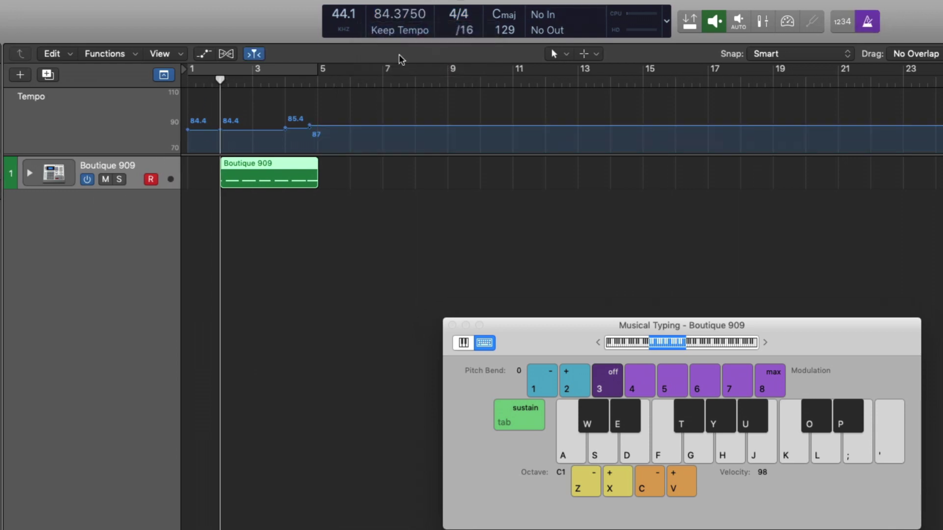
key("space")
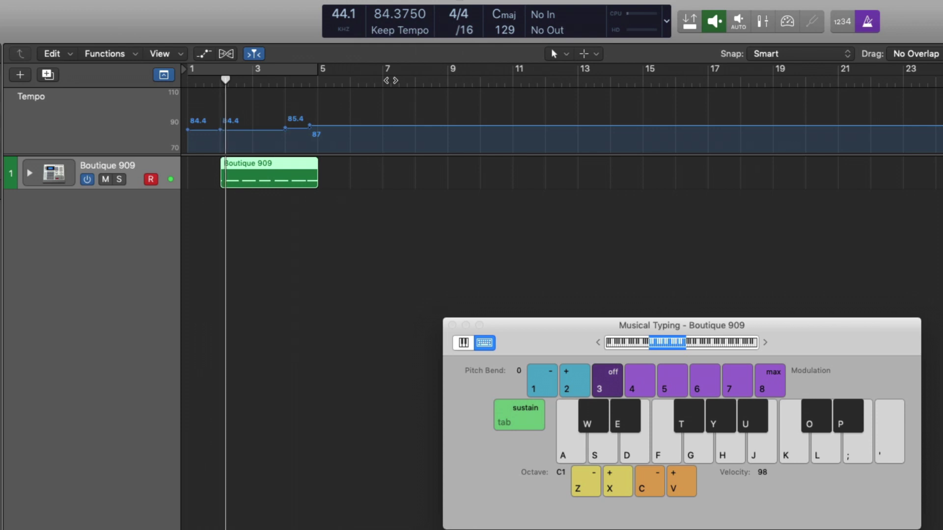
Step: Close the Musical Typing window and leave Smart Tempo on Keep Tempo
left_click(452, 325)
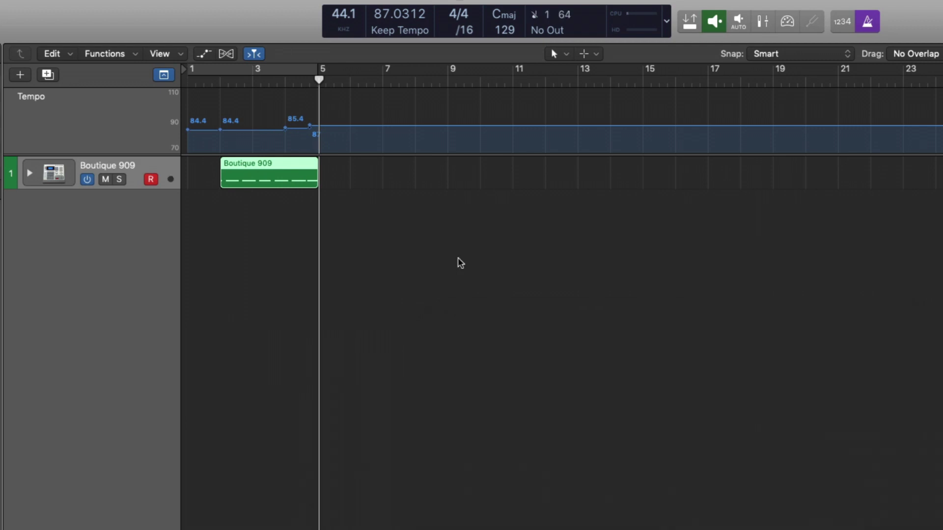
left_click(381, 31)
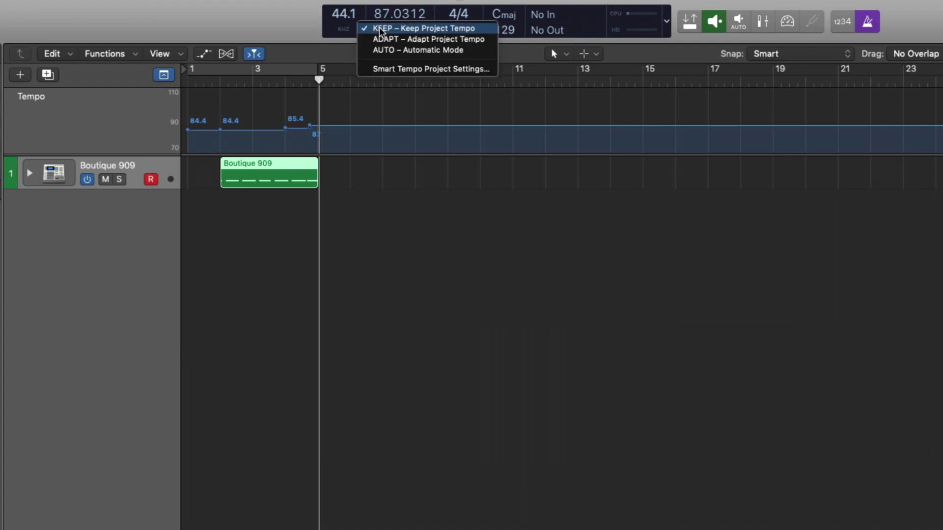
left_click(381, 30)
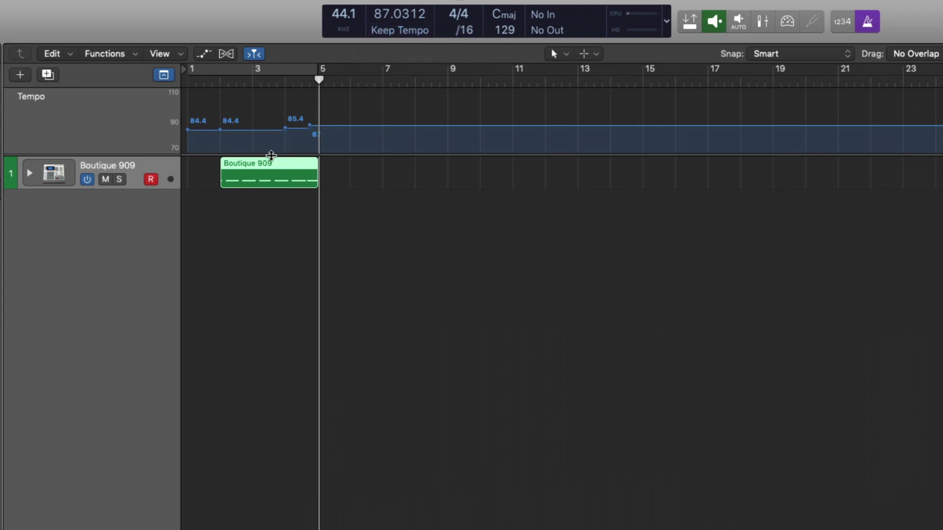
Step: In the Piano Roll, select all 24 drum notes, quantize them to 1/16, and play back
double_click(271, 167)
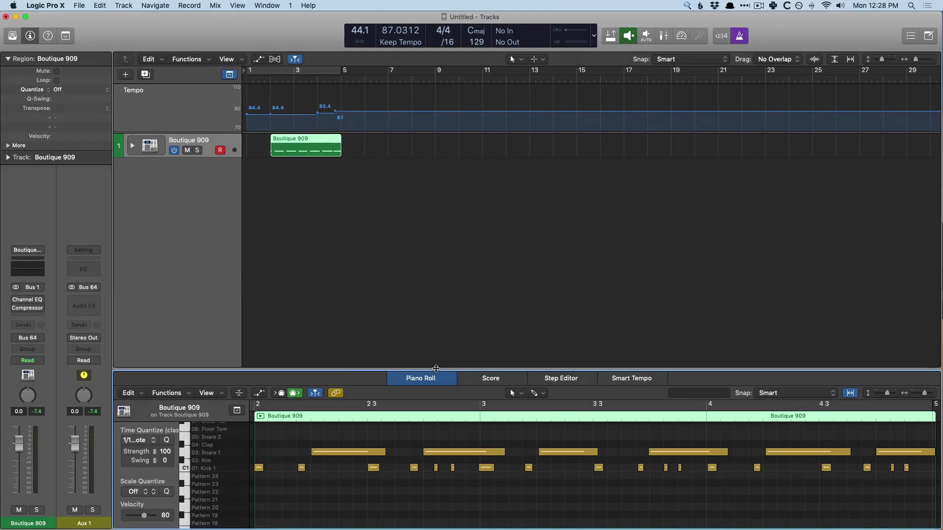
left_click_drag(436, 369, 436, 156)
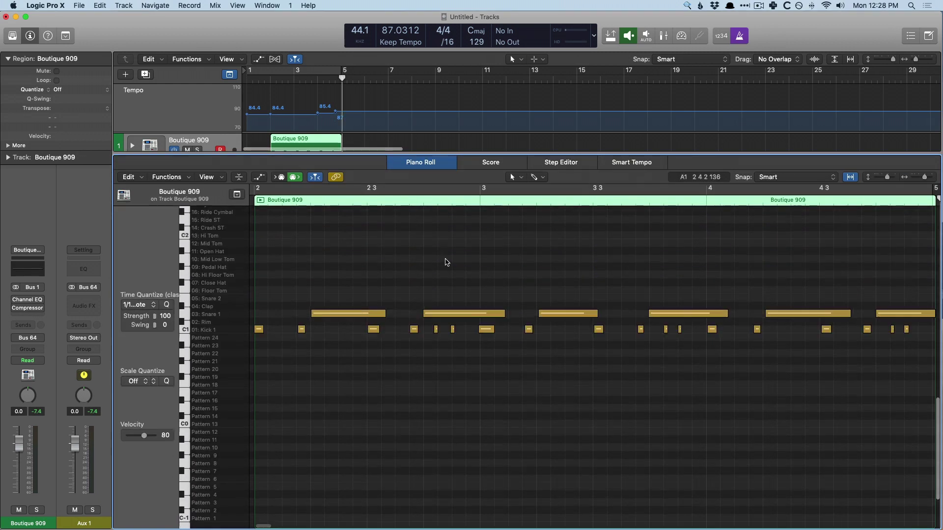
scroll(444, 261, "up", 2)
key("super+Left")
key("super+Left")
key("super+a")
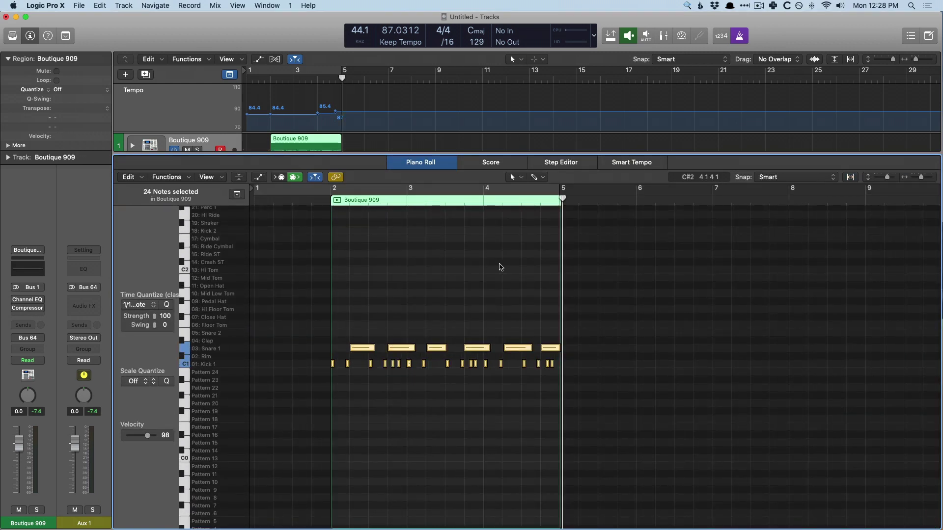
key("q")
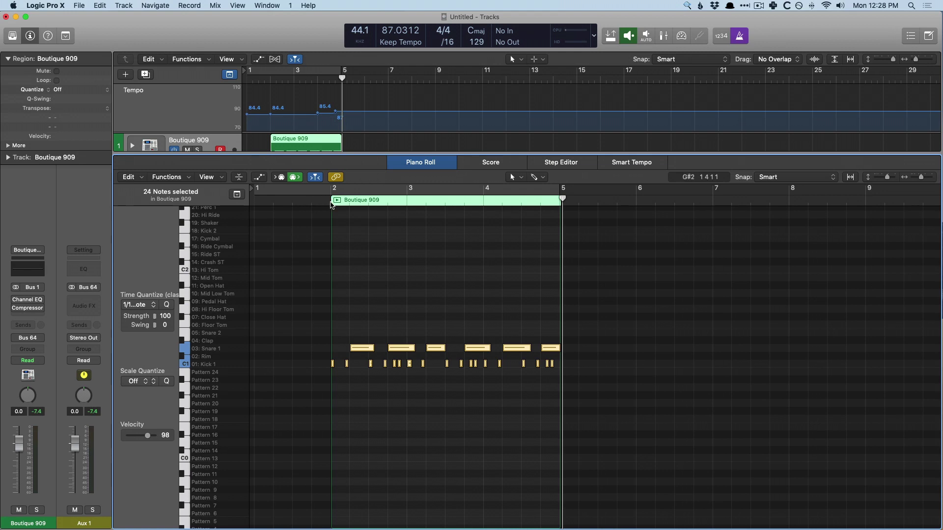
key("shift+space")
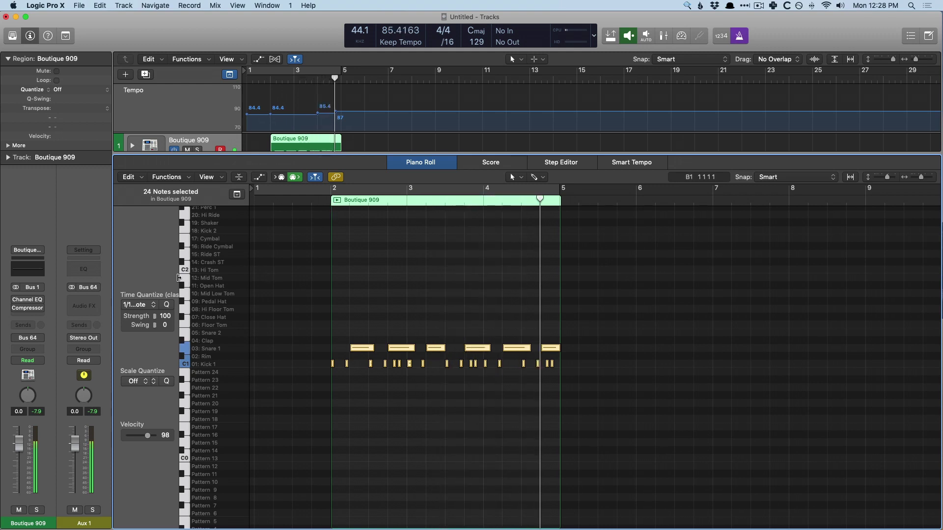
Step: Widen the quantize panel, check the region's quantize choices, and close the Piano Roll
left_click_drag(178, 278, 239, 278)
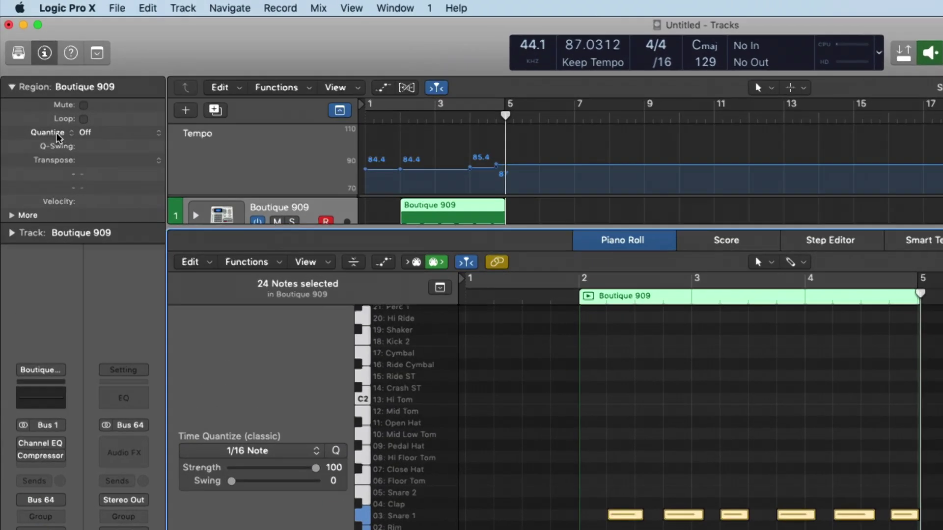
left_click(38, 91)
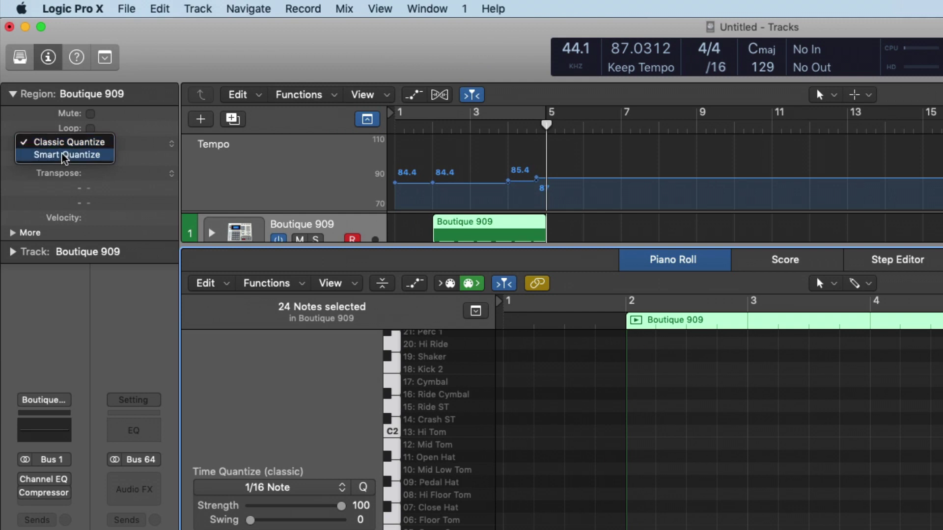
left_click(63, 143)
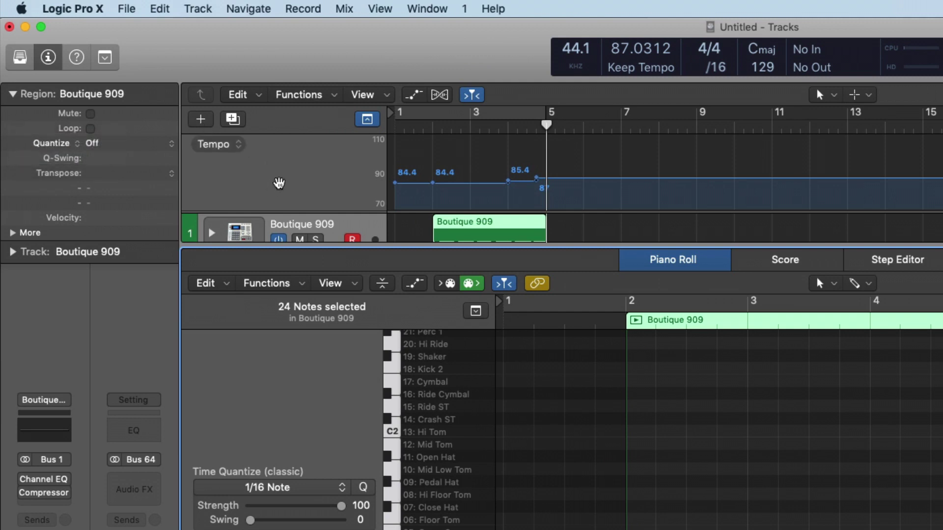
key("e")
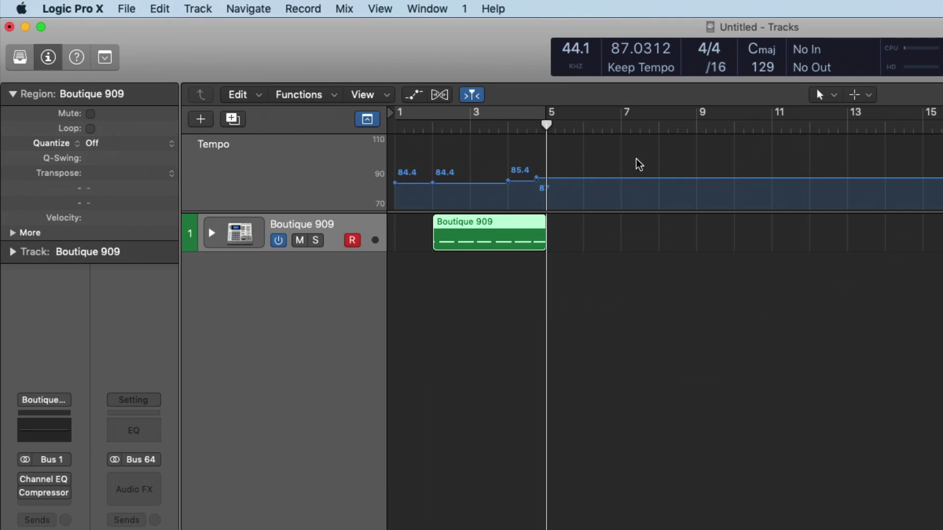
Step: Select the extra tempo changes in the tempo track, then undo to flatten the tempo
left_click_drag(637, 158, 375, 152)
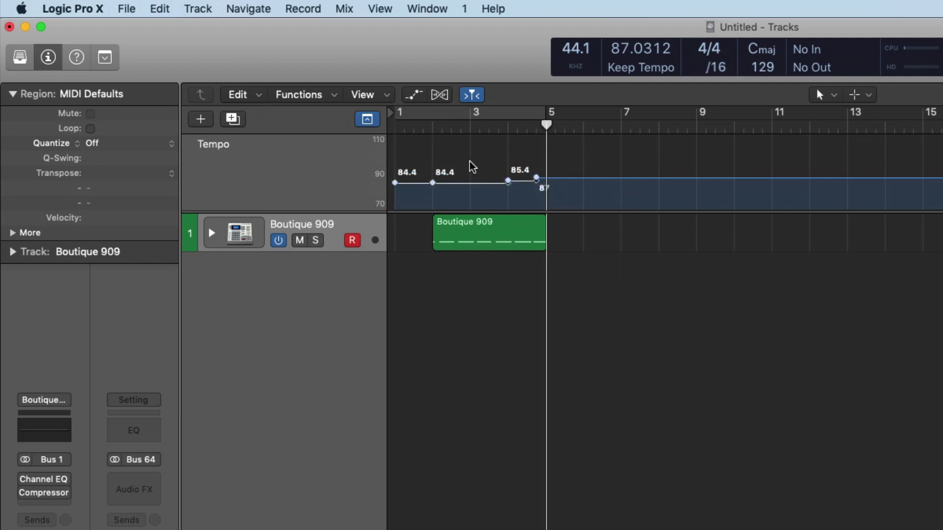
left_click(371, 119)
left_click(371, 118)
key("super+z")
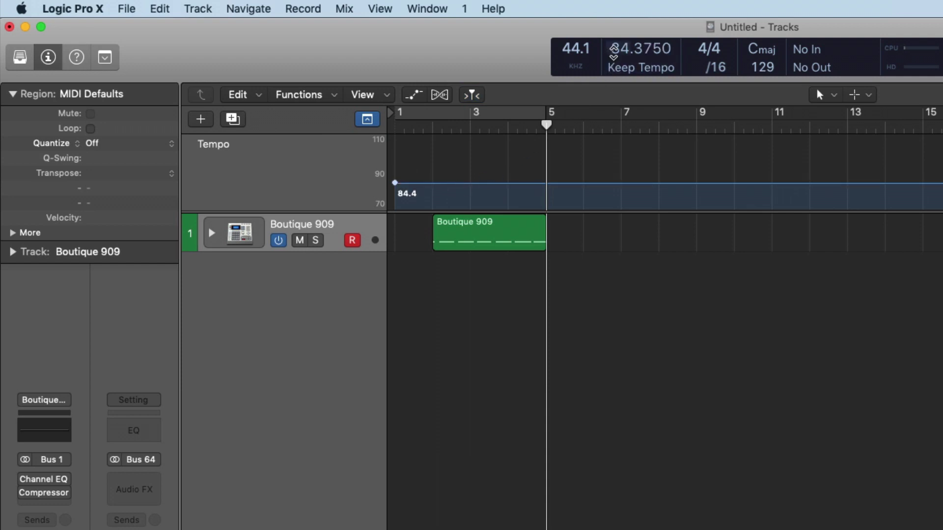
Step: Try 84 BPM with playback, then settle the project tempo at 85 BPM
double_click(652, 40)
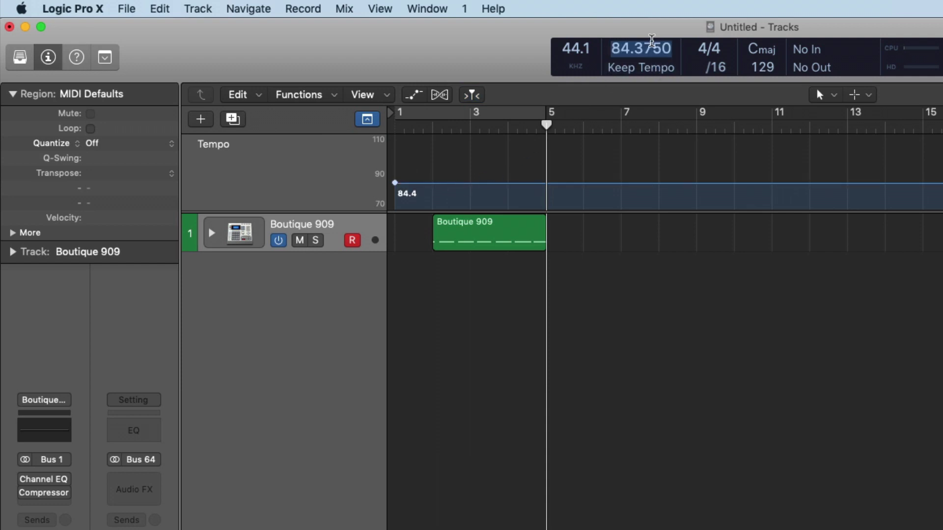
type("84")
key("Return")
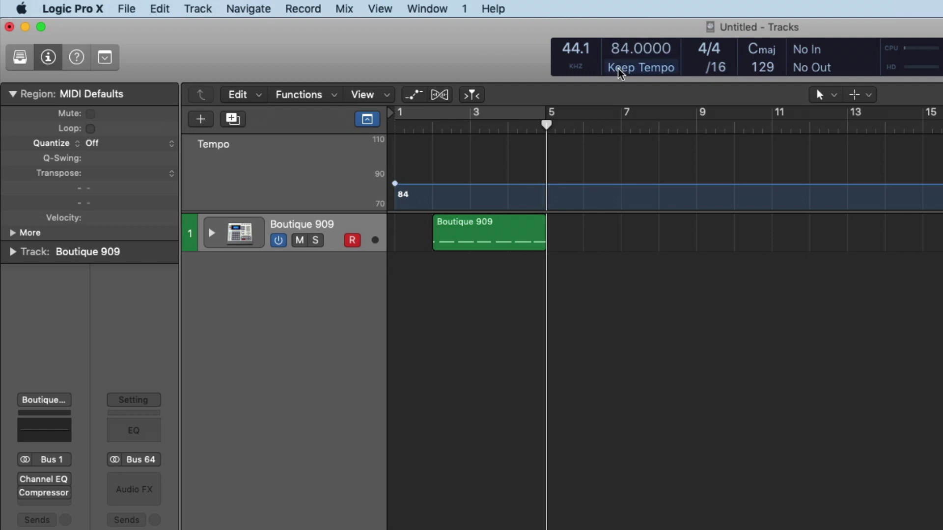
left_click(432, 124)
key("space")
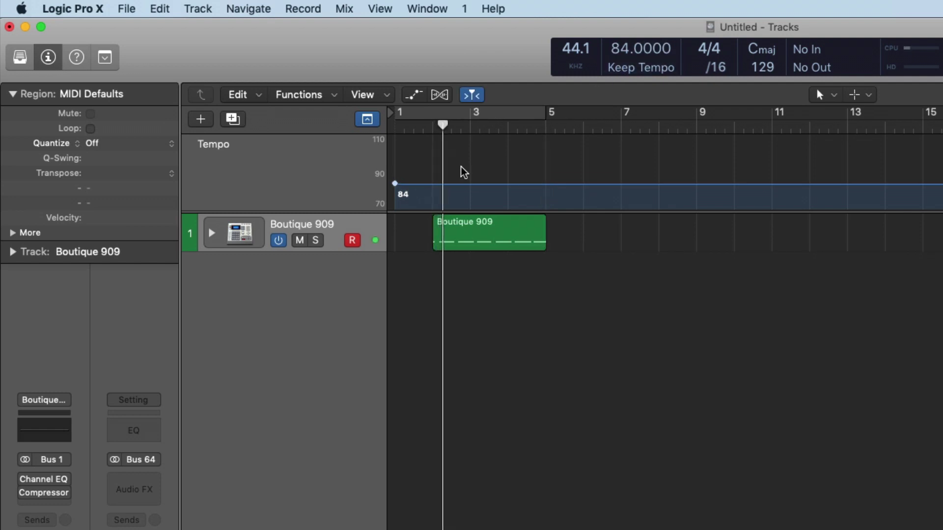
scroll(467, 172, "right", 1)
scroll(498, 169, "left", 2)
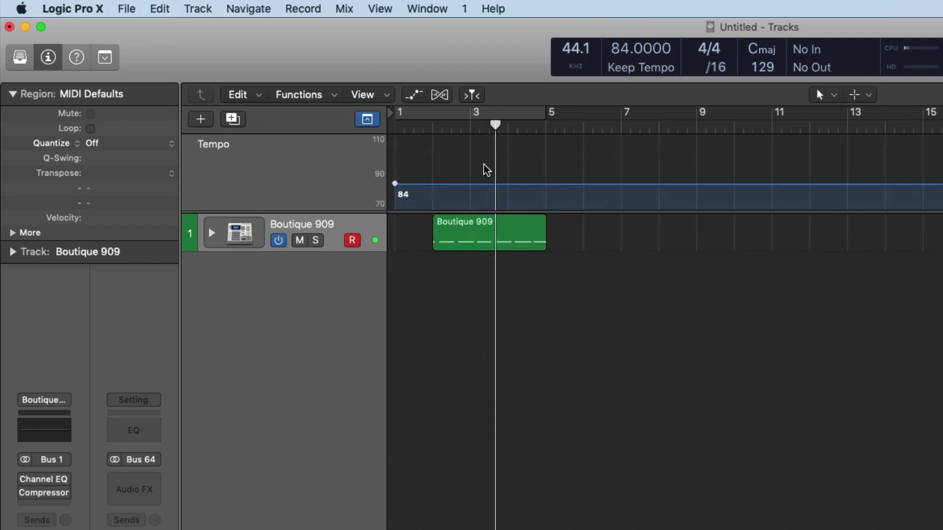
double_click(625, 48)
type("85")
key("Return")
left_click(443, 122)
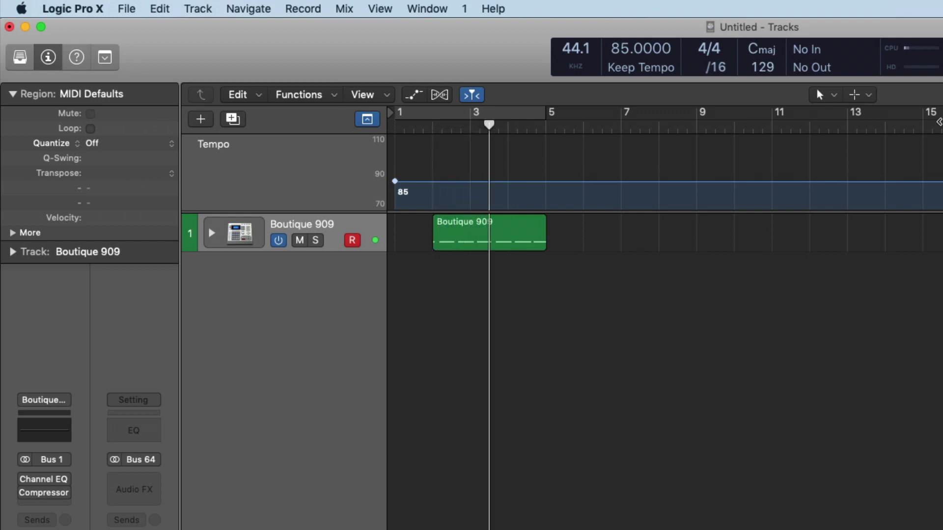
Step: Repeat the drum region twice and join all three into one region spanning bars 2–11
left_click(529, 232)
key("super+r")
key("super+r")
left_click_drag(759, 285, 542, 231)
key("super+j")
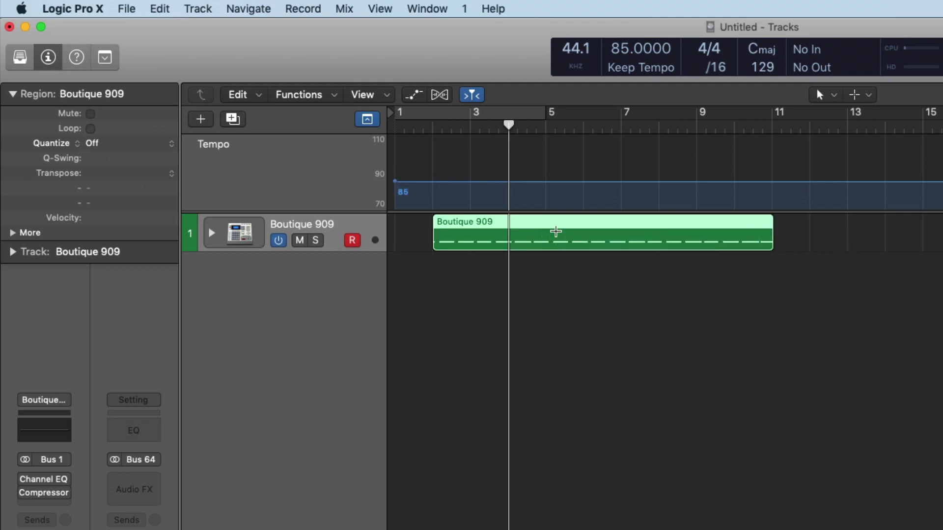
left_click(432, 126)
Step: Show Musical Typing and the toolbar, and turn on Note Repeat at 1/16 Note
key("super+k")
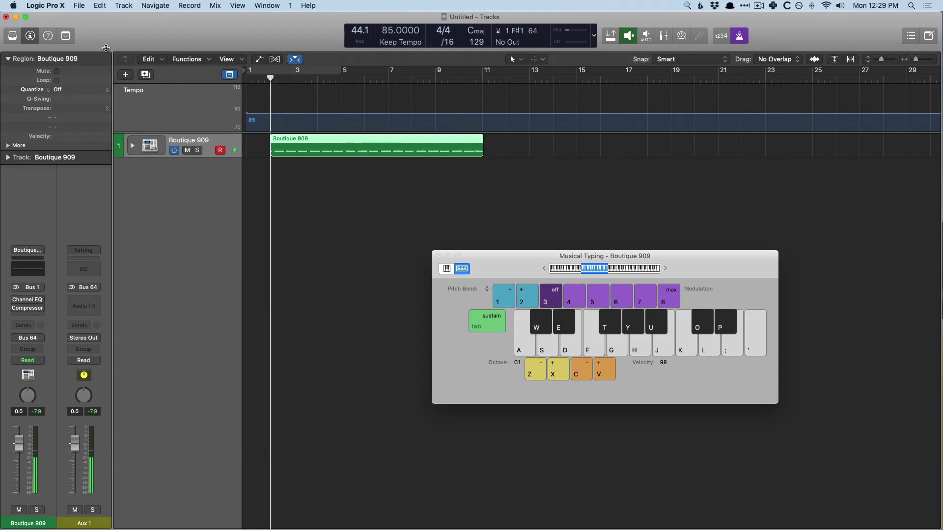
left_click(65, 35)
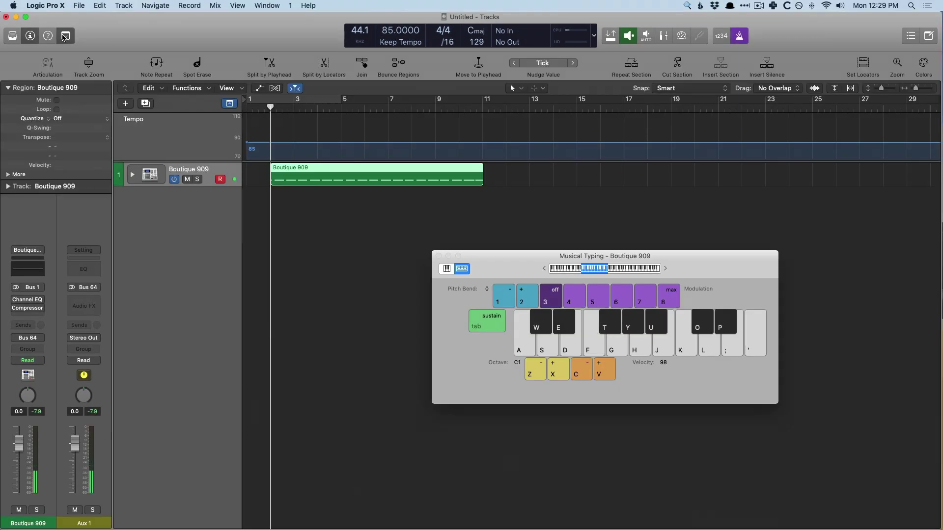
left_click(156, 63)
Step: Record a brief test drum hit into the Boutique 909 region, then stop
key("r")
key("w")
key("space")
Step: Record repeating 1/16 closed hi-hat hits plus other drum notes from bar 1
key("r")
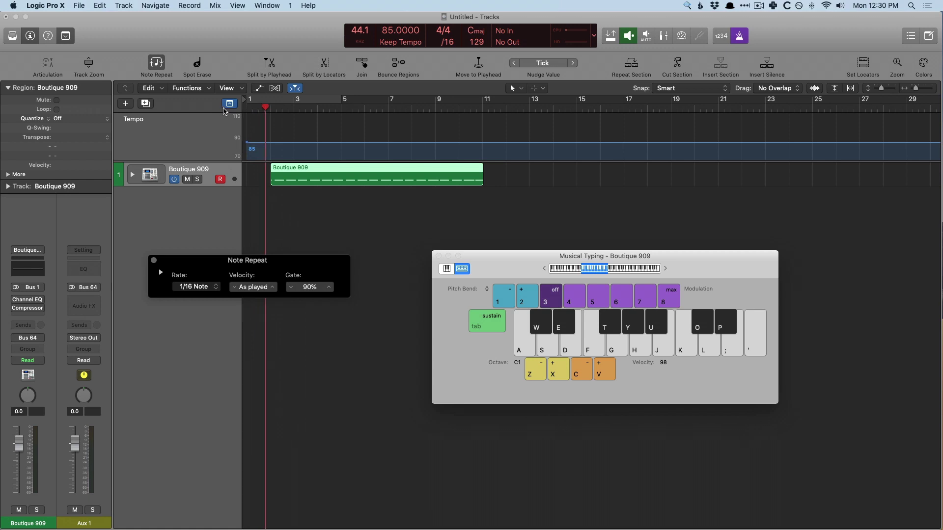
key("t")
key("s")
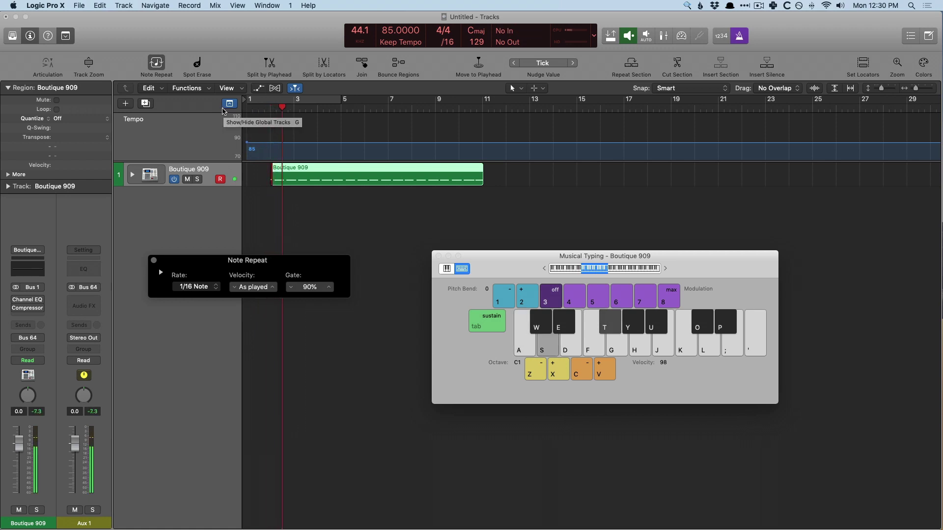
key("s")
key("a")
key("a")
key("s")
key("s")
key("a")
key("s")
key("t")
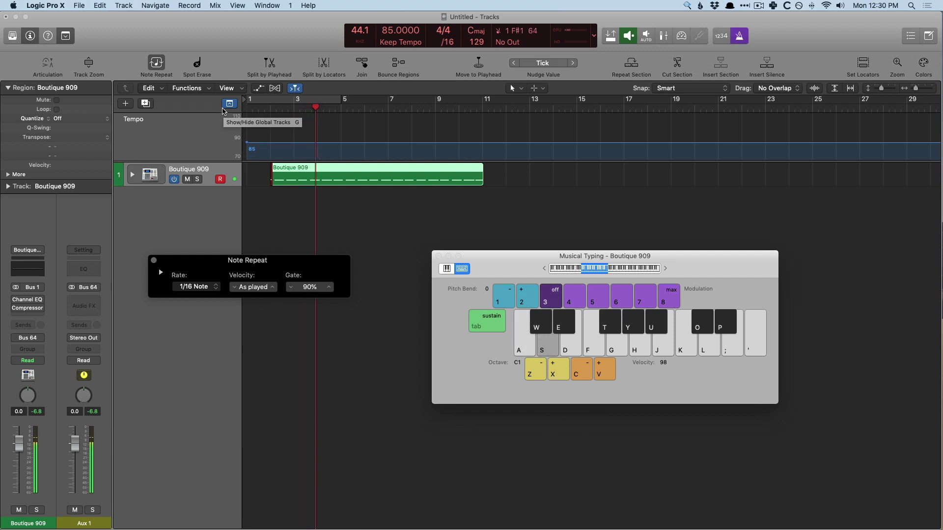
key("s")
key("a")
key("a")
key("s")
key("a")
key("space")
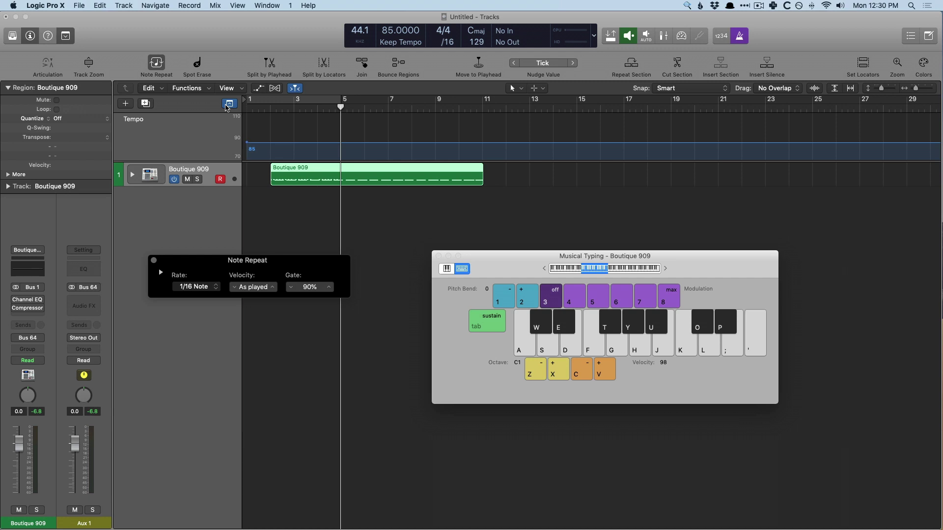
Step: Close the piano roll, the Musical Typing keyboard and the Note Repeat settings
double_click(290, 168)
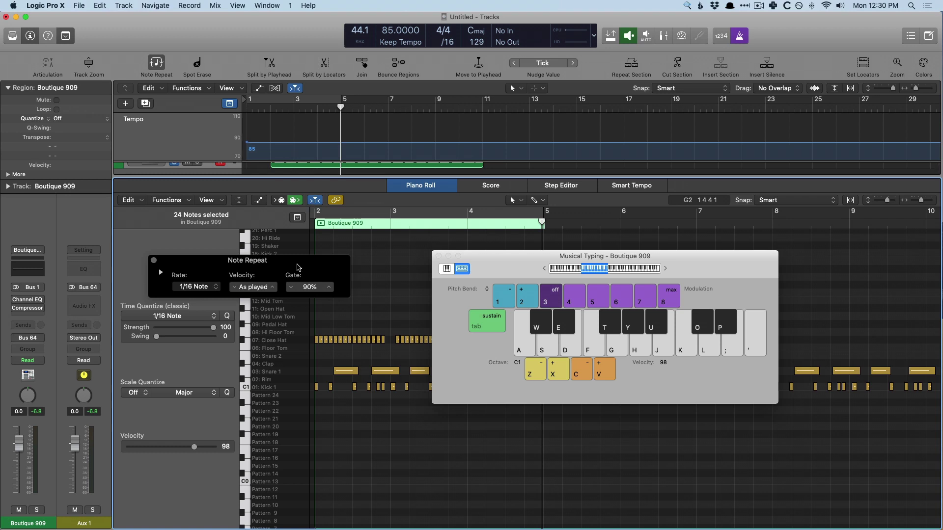
key("super+k")
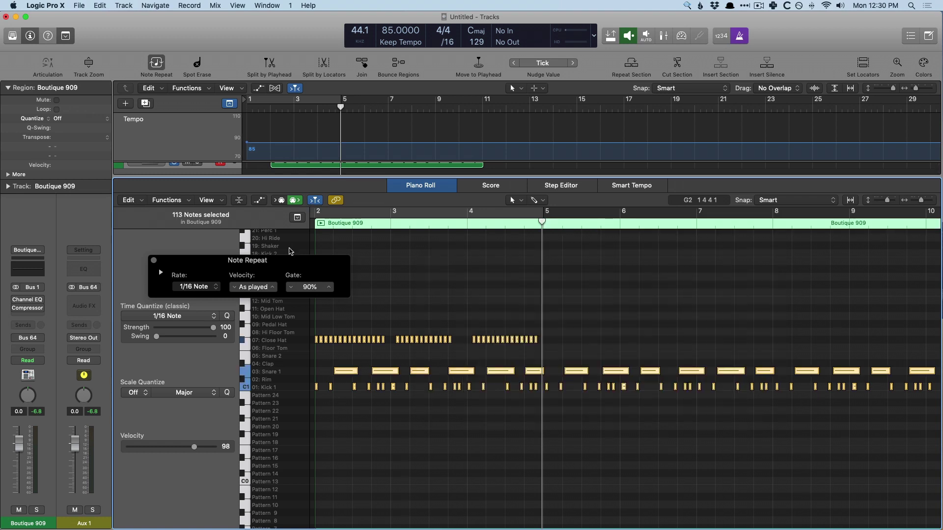
left_click(156, 60)
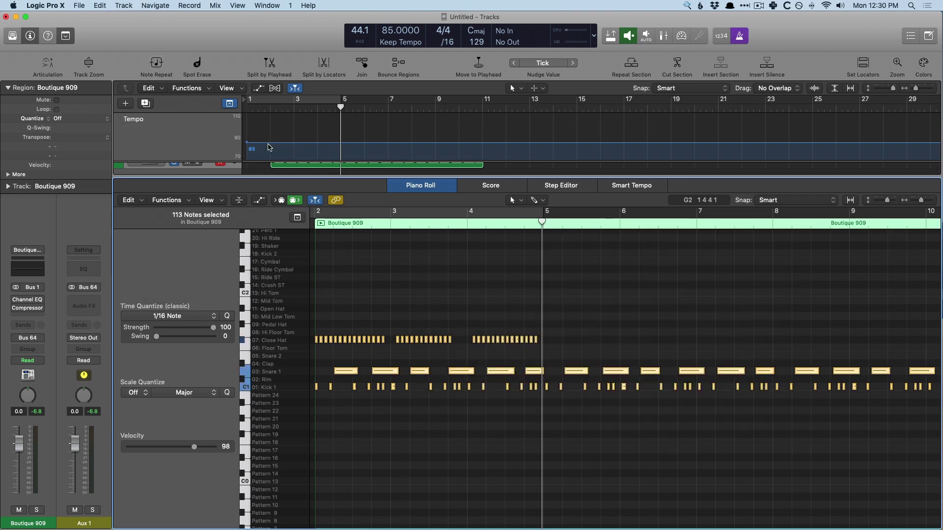
key("e")
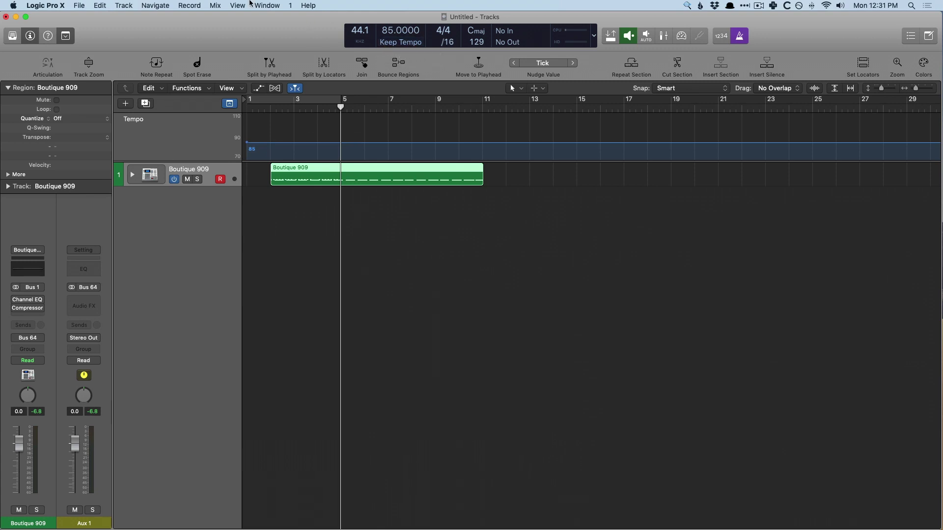
Step: Close the drum project without saving it
left_click(73, 3)
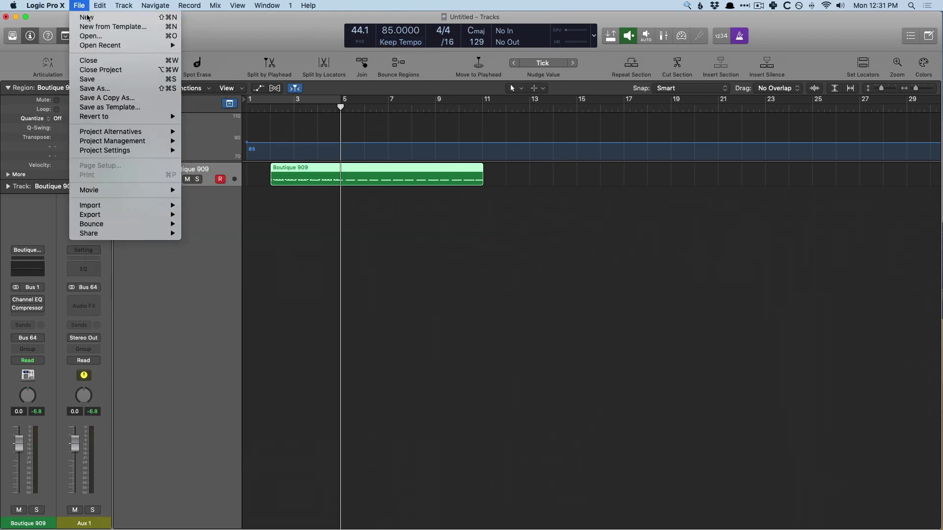
left_click(530, 173)
key("super+n")
left_click(549, 184)
left_click(420, 185)
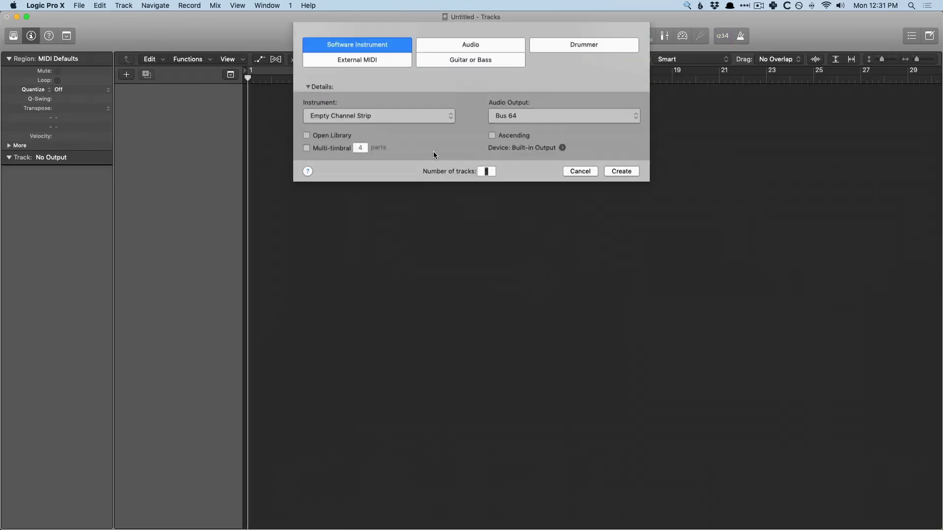
Step: Create an audio track, import Rock Riff.wav from Finder at bar 1, and delete Audio 1
left_click(479, 48)
left_click(611, 196)
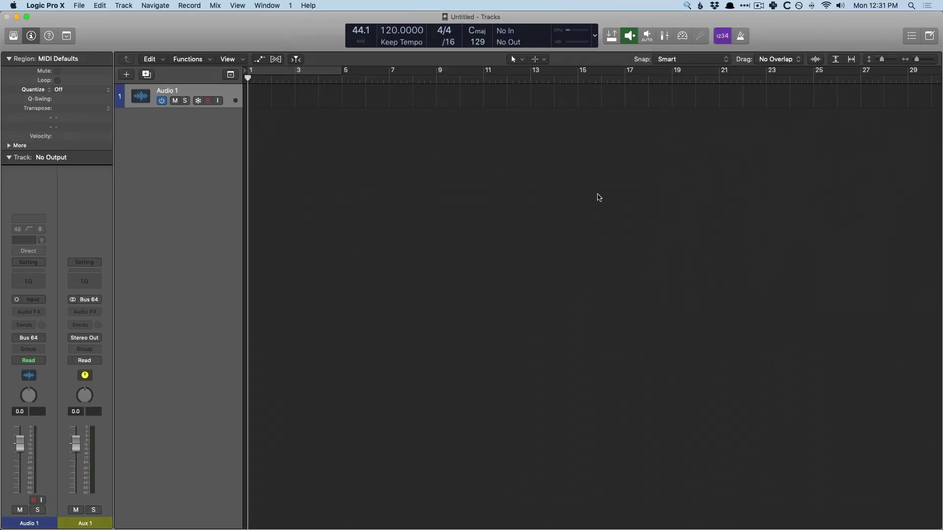
key("super+Tab")
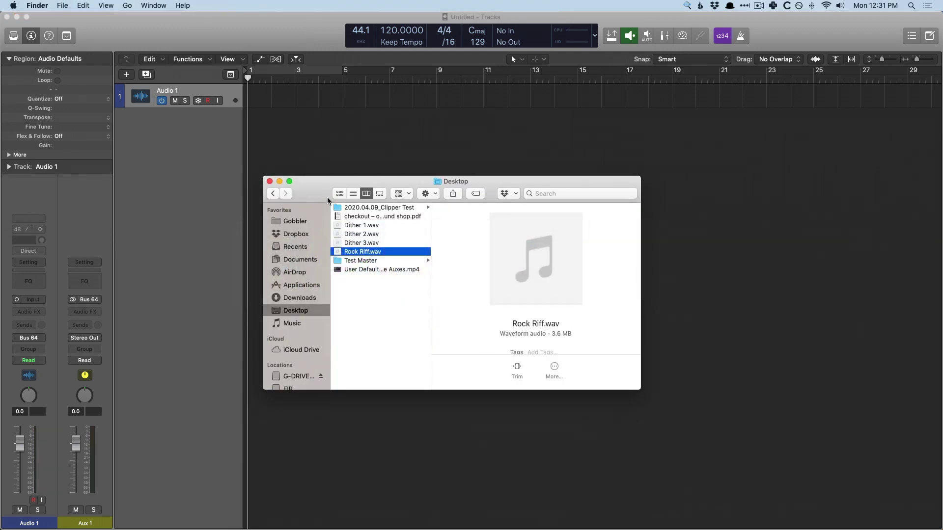
left_click_drag(313, 196, 366, 249)
left_click_drag(426, 307, 177, 125)
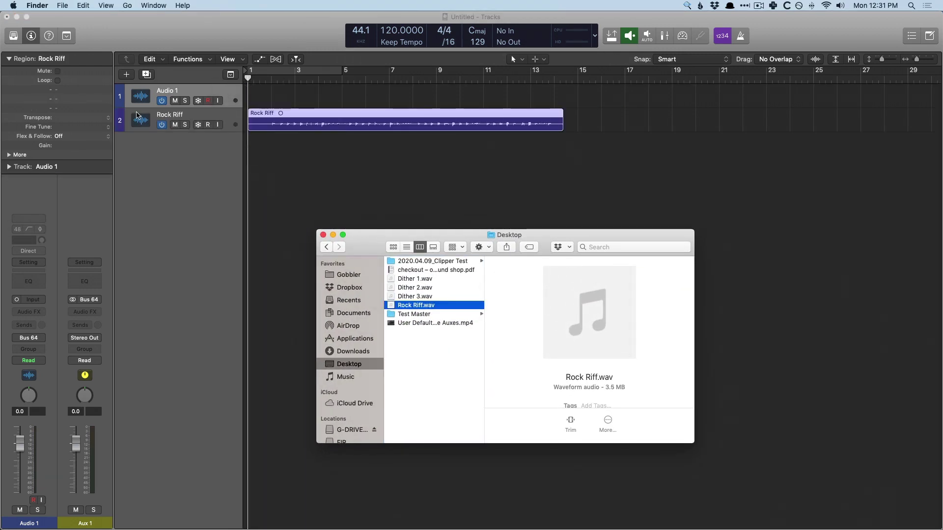
left_click(177, 125)
key("super+BackSpace")
Step: Load Electric Guitar and Bass > Distorted Guitar > Classic Drive onto the Rock Riff track
left_click_drag(421, 136, 307, 86)
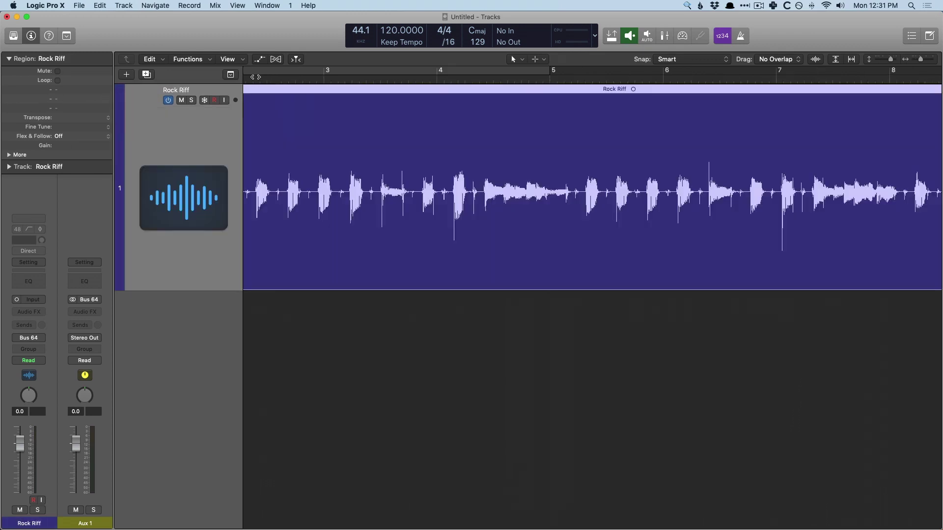
left_click(329, 136, "ctrl+alt")
key("y")
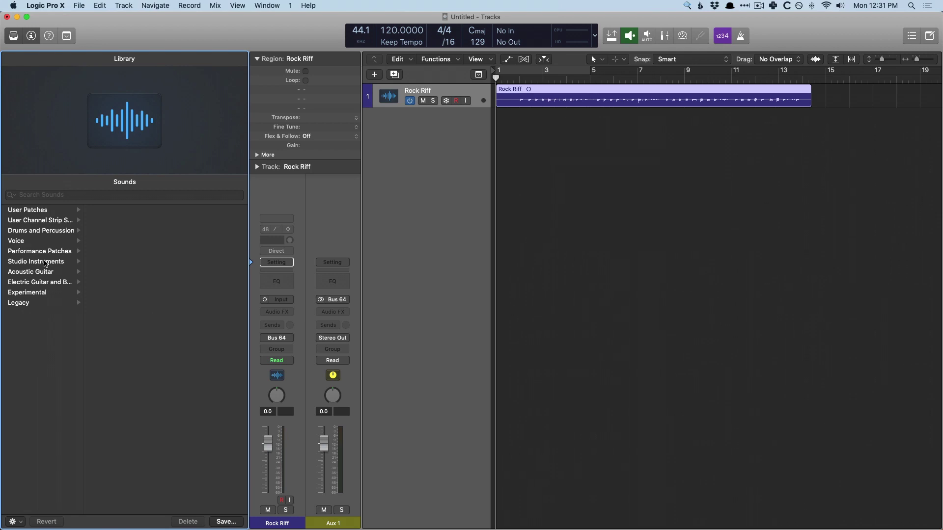
left_click(54, 283)
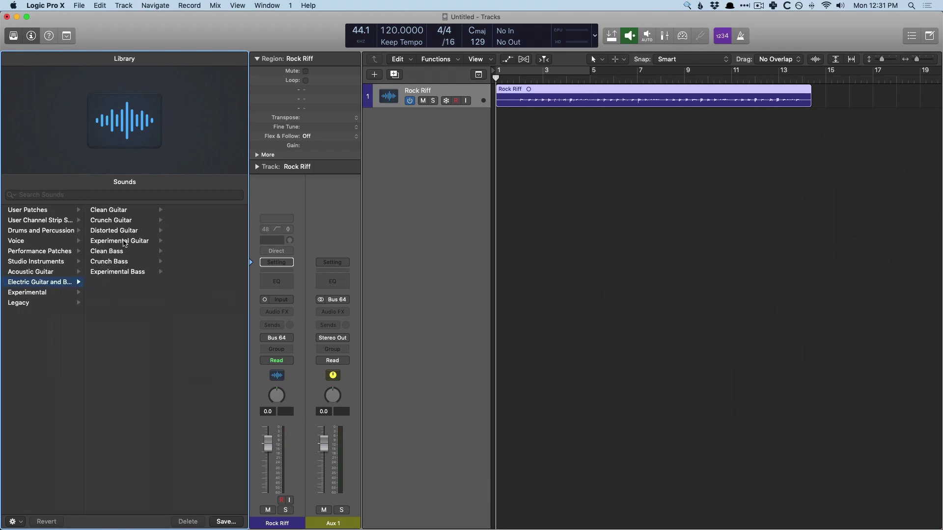
left_click(124, 242)
left_click(133, 231)
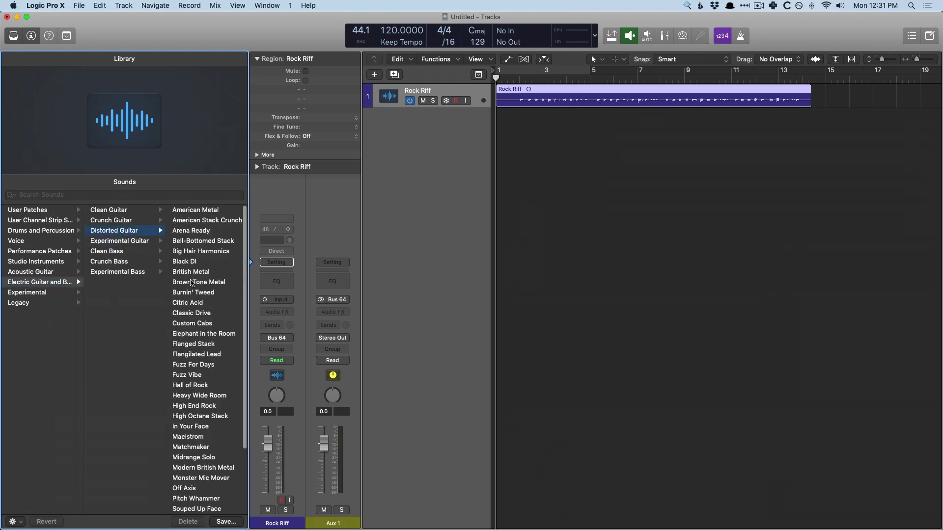
left_click(192, 313)
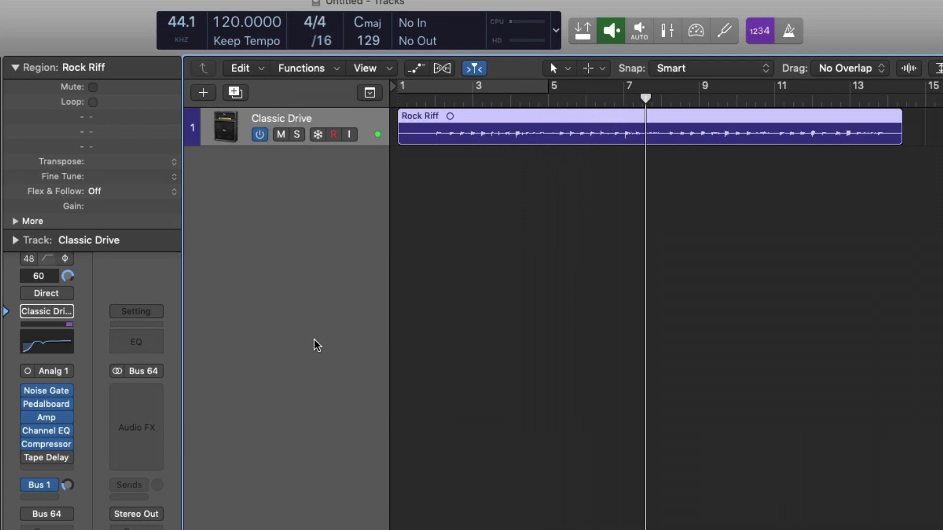
Step: Stop the Classic Drive riff playback and hide the sound Library
key("space")
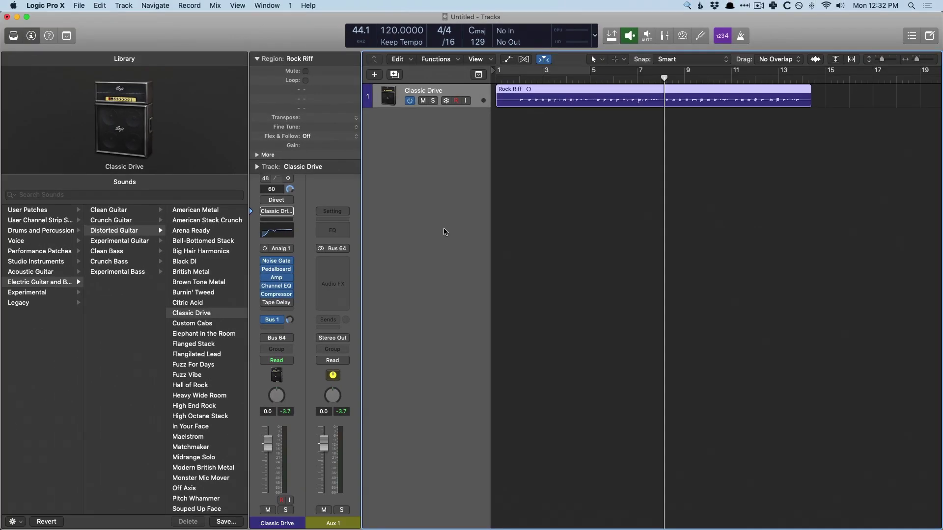
key("y")
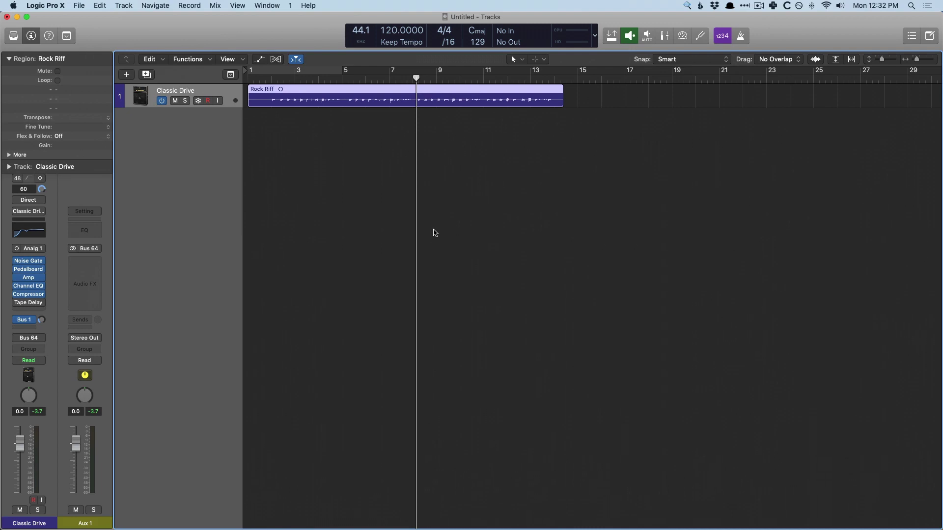
Step: In the Rock Riff's Smart Tempo editor, choose Apply Region Tempo to Project Tempo
key("e")
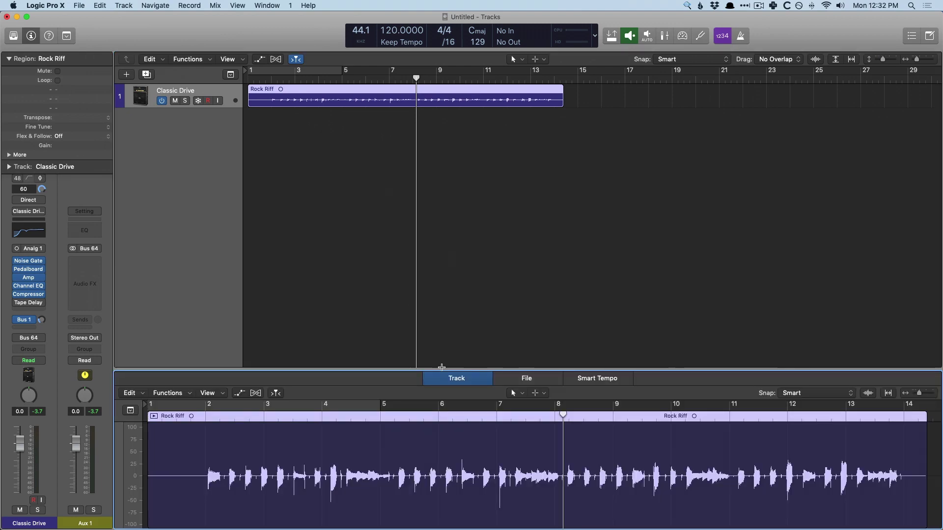
left_click_drag(442, 368, 442, 197)
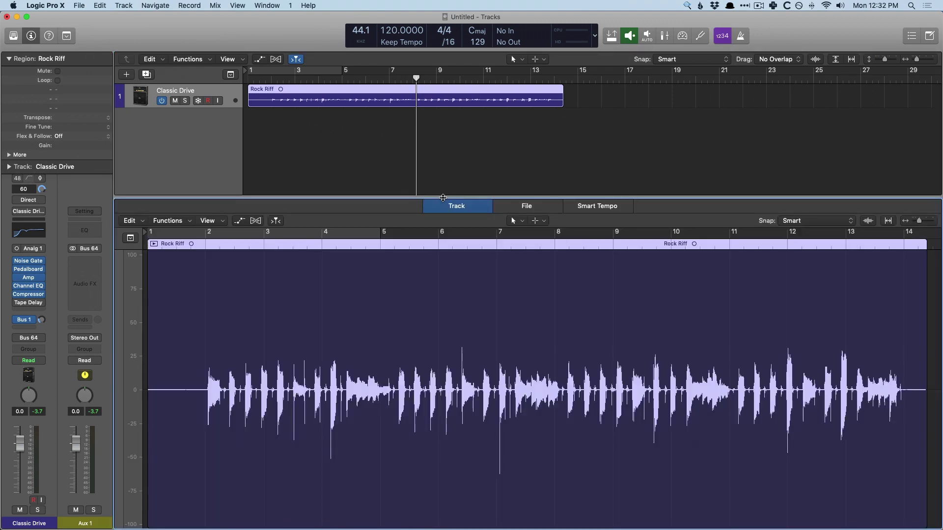
key("e")
key("e")
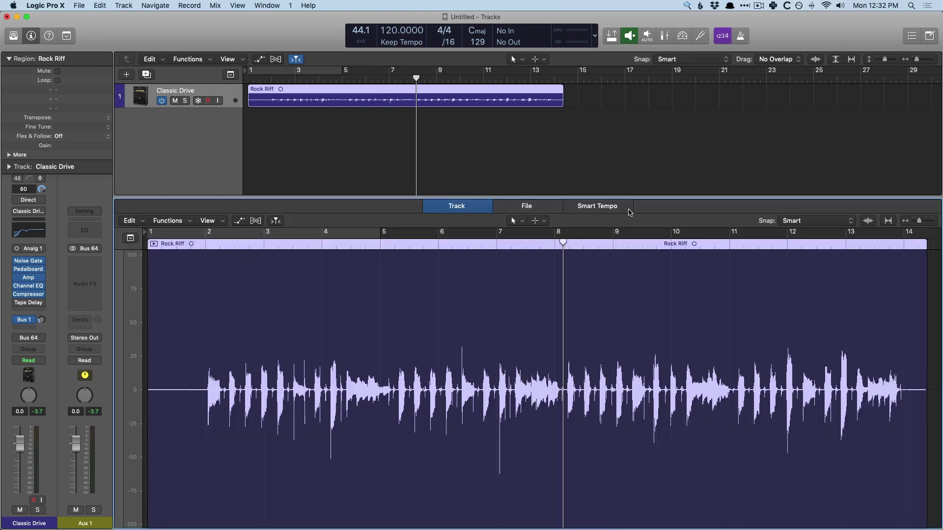
left_click(625, 208)
left_click(131, 225)
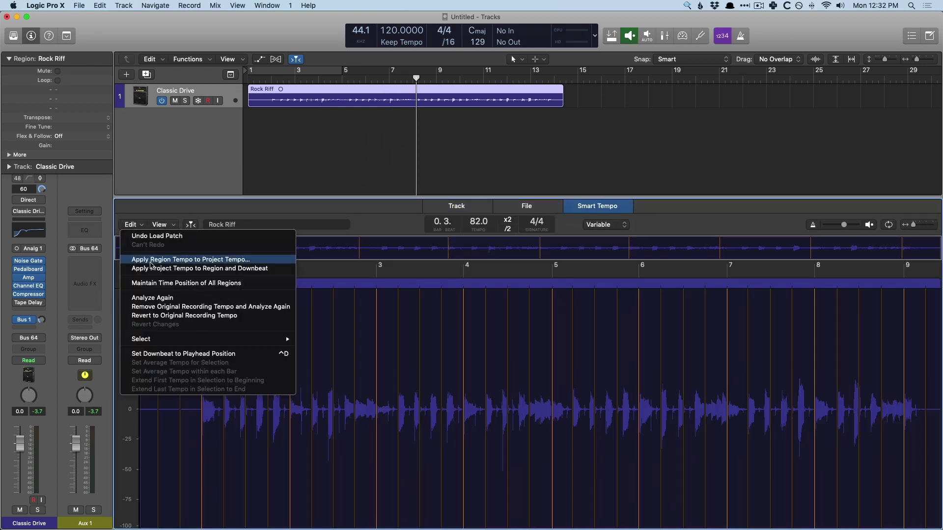
left_click(152, 260)
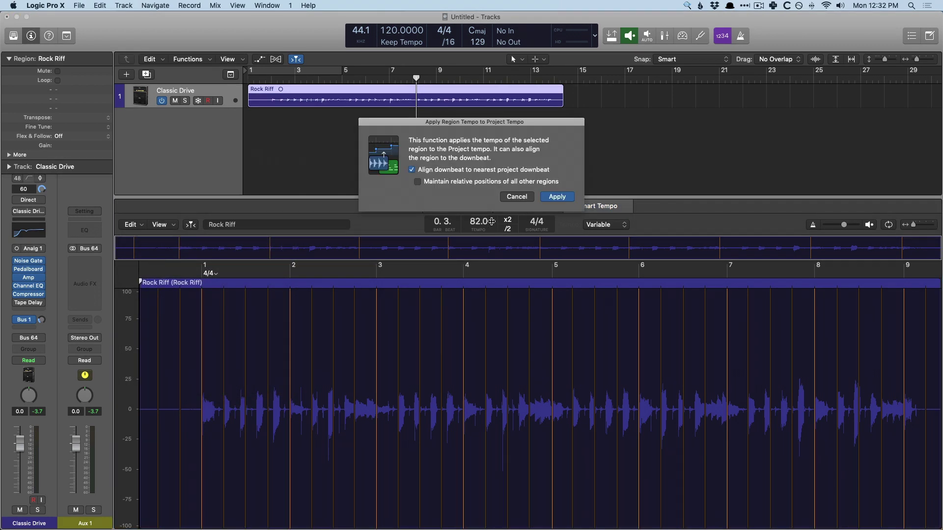
Step: Apply the riff tempo, show the Global Tracks, close the editor and zoom into the region
left_click(552, 195)
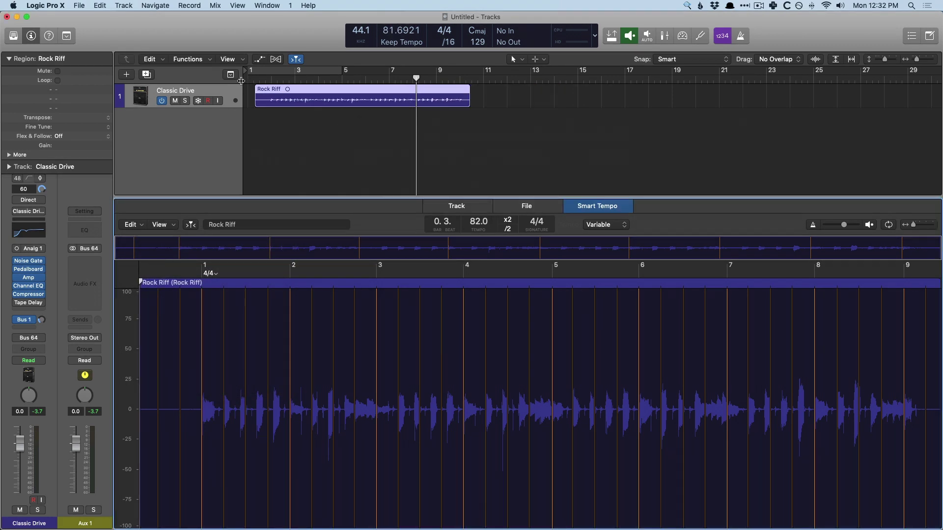
left_click(230, 74)
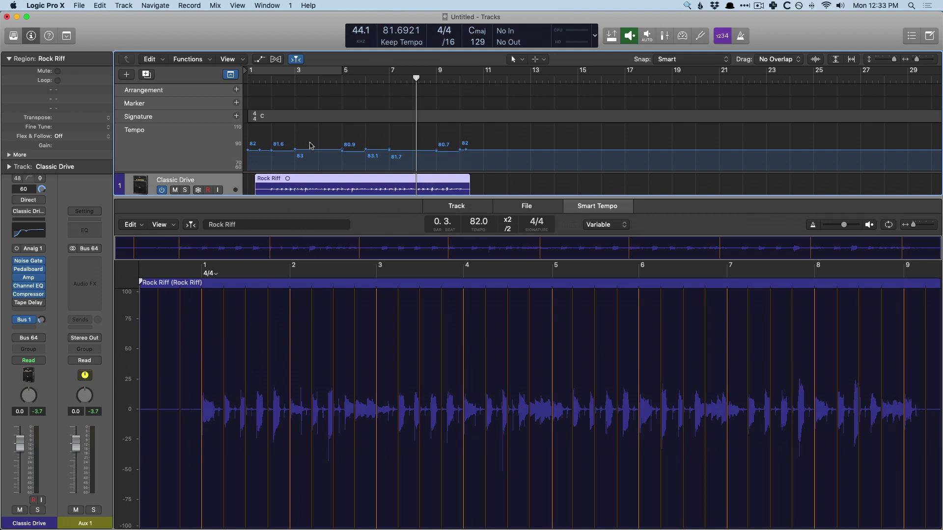
key("e")
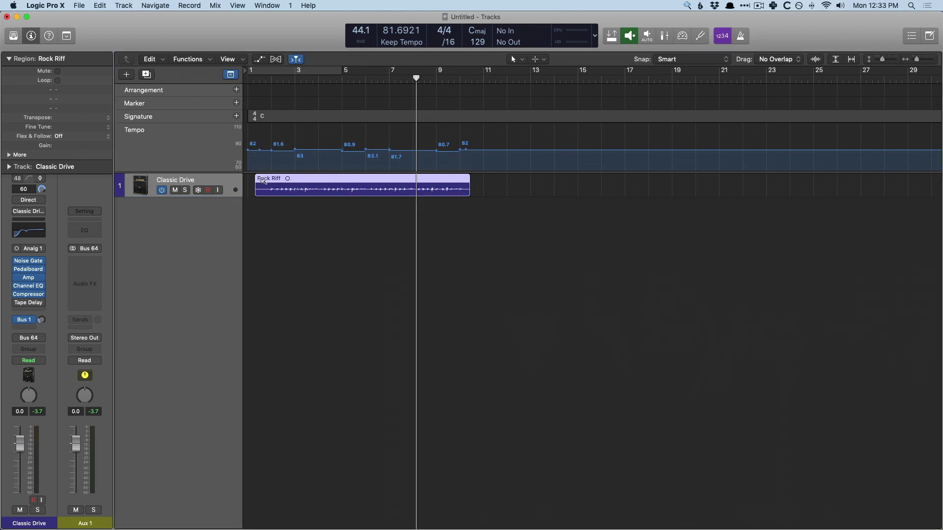
left_click_drag(263, 180, 521, 222)
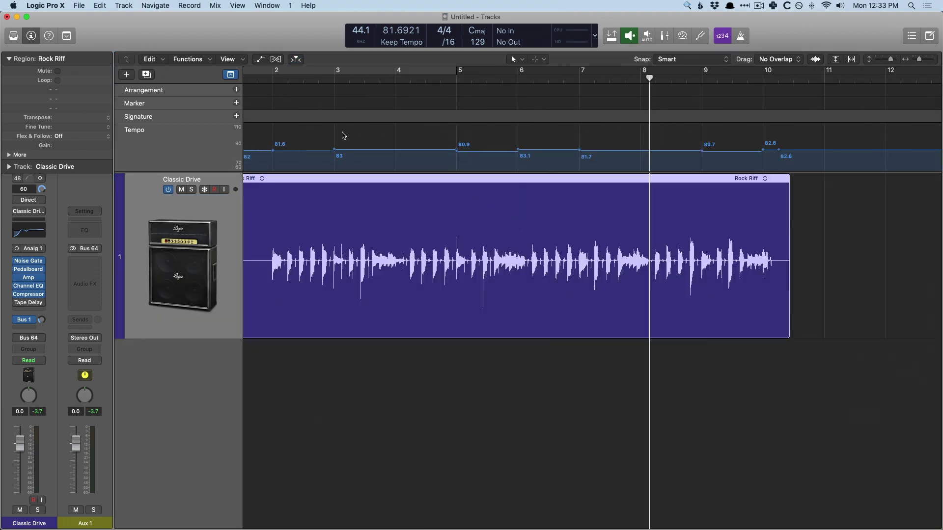
Step: Play from bar 2 with the metronome on and lower Classic Drive to about -8 dB
left_click(268, 82)
left_click(740, 35)
key("space")
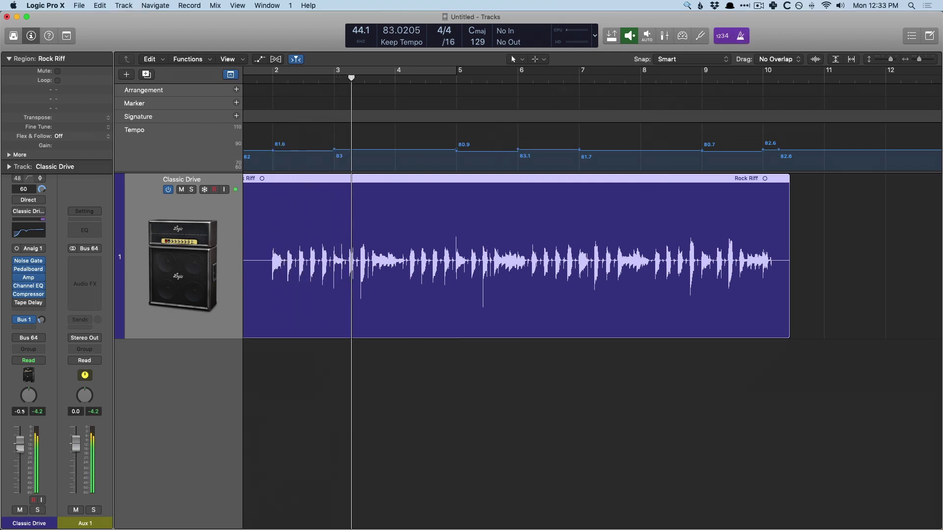
left_click_drag(19, 444, 20, 463)
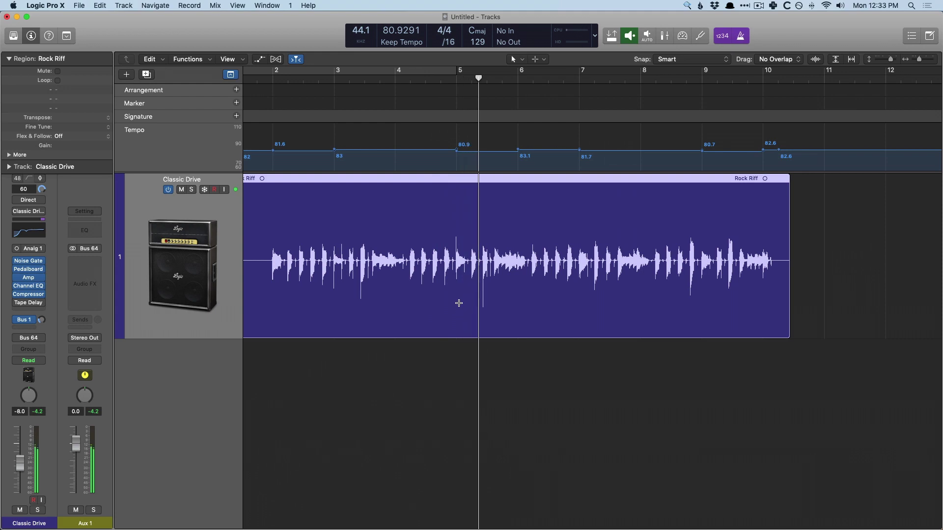
scroll(459, 304, "left", 2)
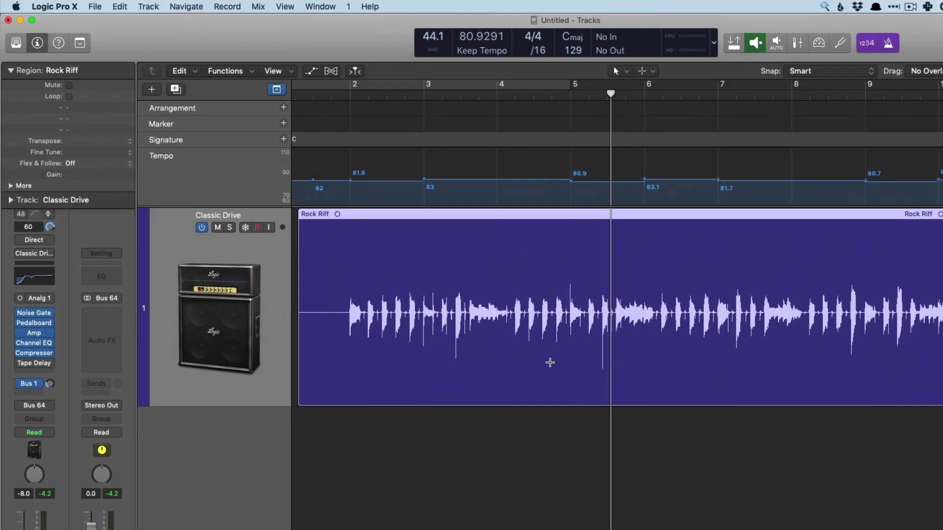
Step: Set the guitar track's Flex mode to Flex Time Monophonic
key("super+f")
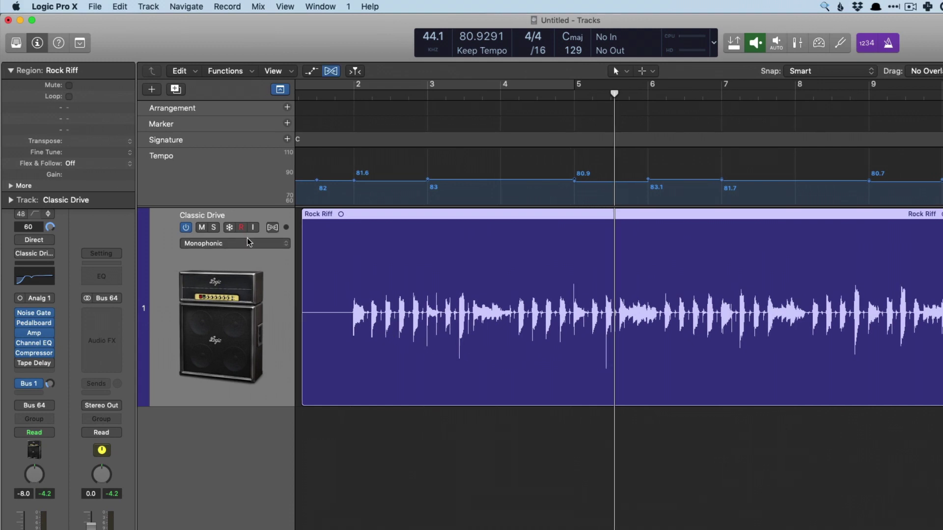
left_click(272, 244)
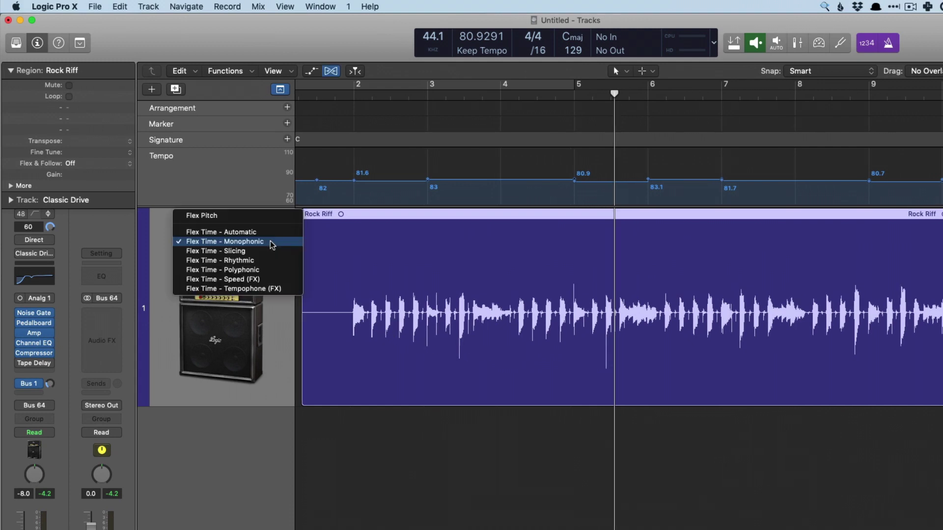
left_click(272, 245)
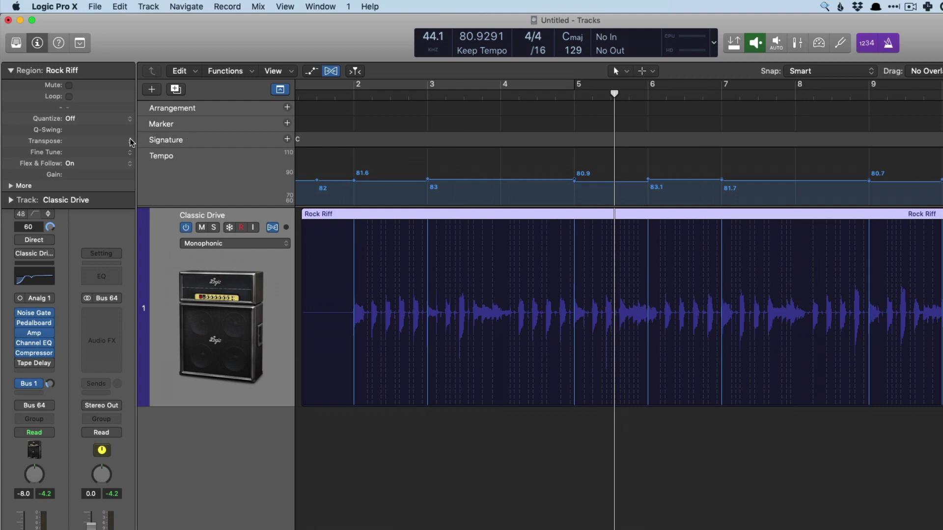
Step: Quantize the Rock Riff region to 1/16 Note and play it from just before bar 2
left_click(88, 120)
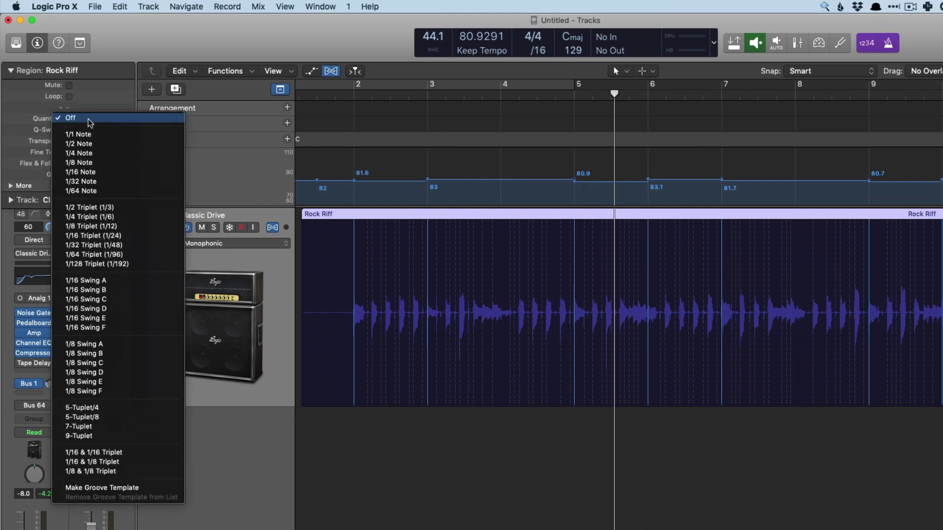
left_click(92, 172)
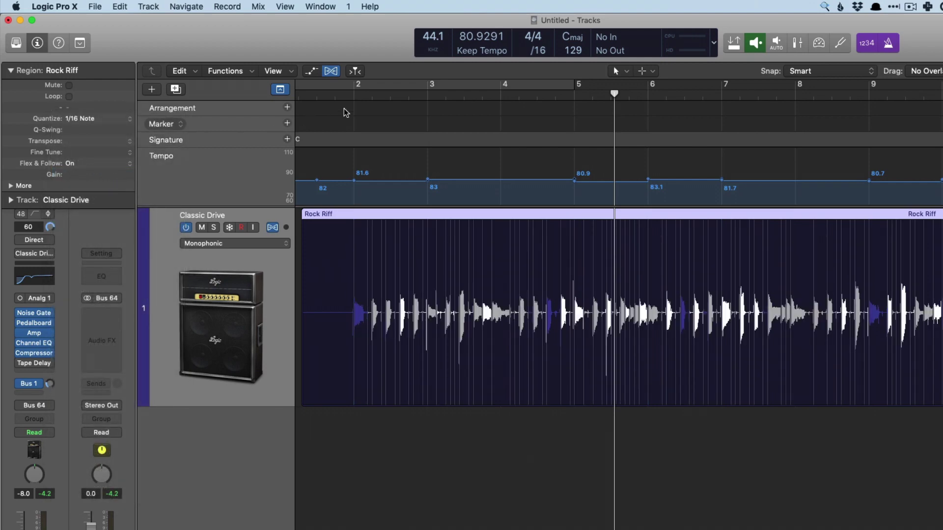
left_click_drag(353, 93, 349, 97)
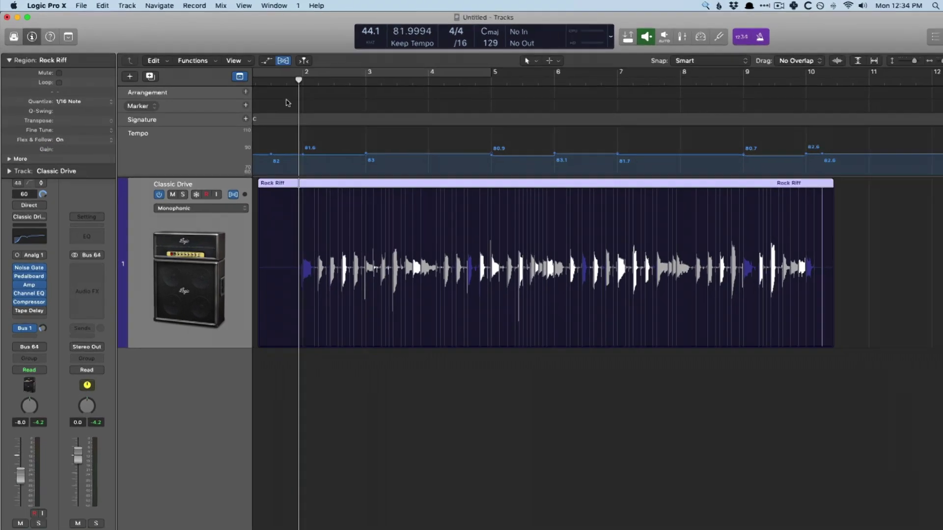
key("space")
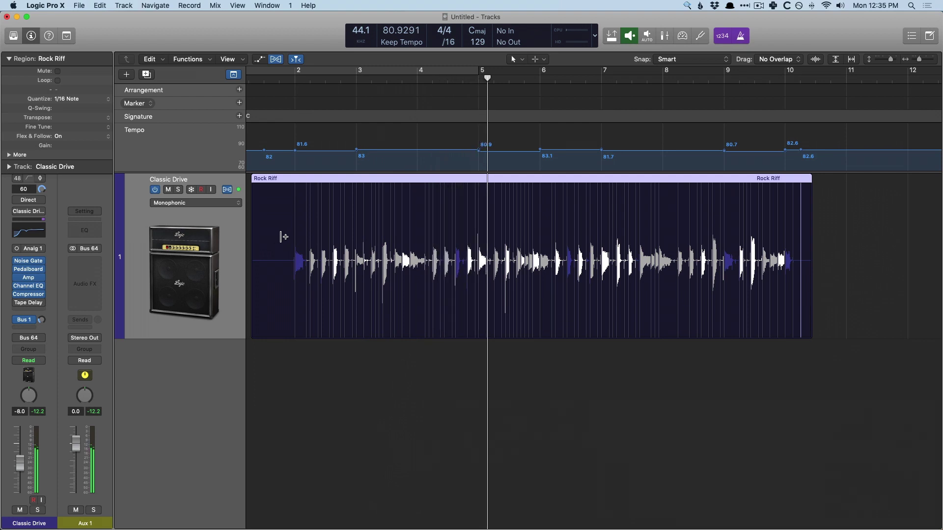
scroll(300, 229, "left", 1)
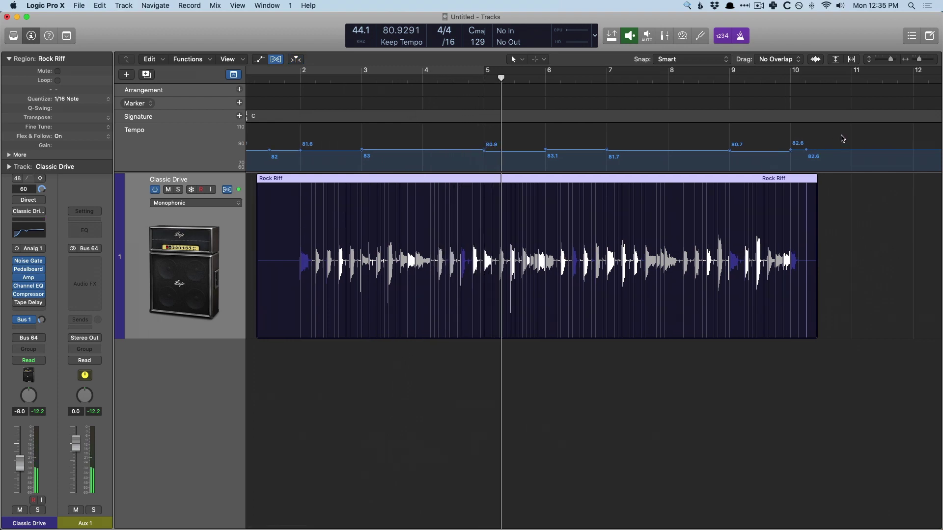
Step: Delete the tempo points after bar 1 and set the project tempo to 82
left_click_drag(842, 139, 269, 155)
key("BackSpace")
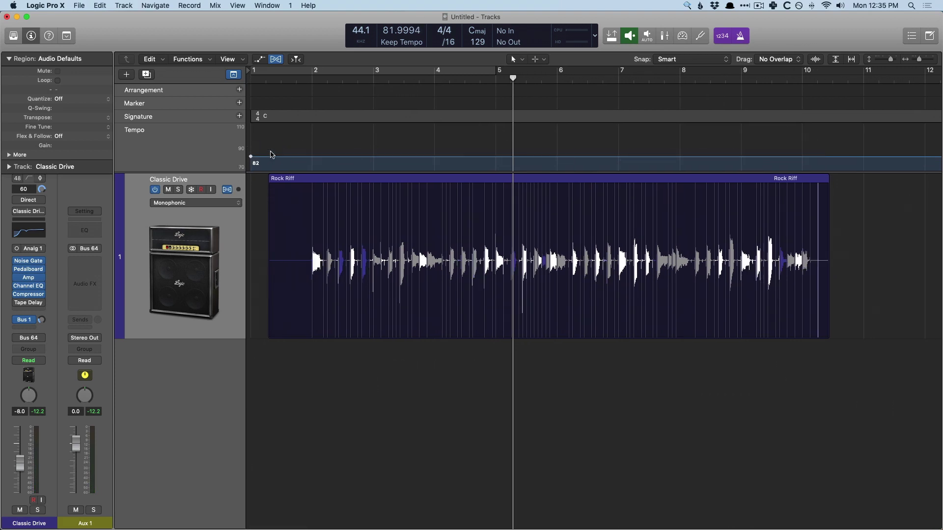
double_click(410, 28)
type("82")
key("Return")
Step: Play from bar 2 at the fixed tempo and shrink the guitar track's height
left_click(312, 79)
key("space")
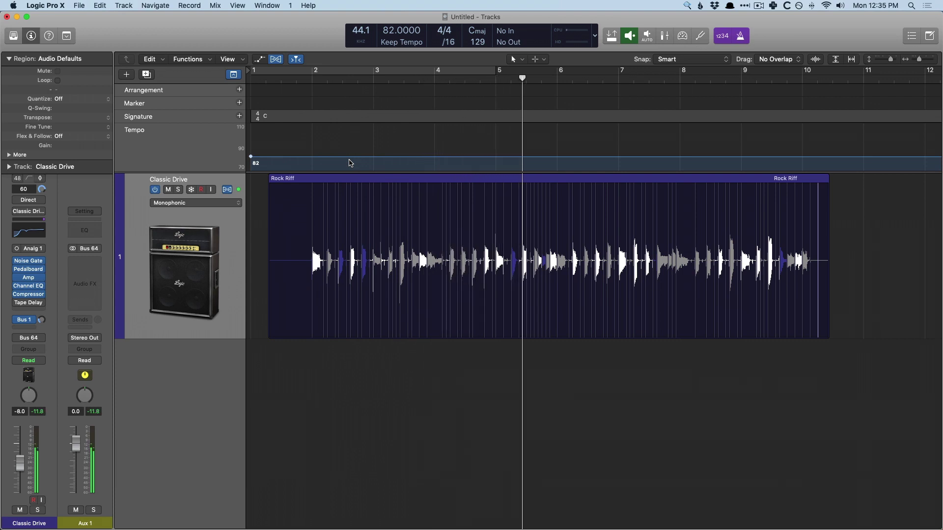
key("super+Up")
Step: Create a SoCal Drummer track, move its region to bar 2, and push the puck toward Simple
key("alt+super+n")
key("Return")
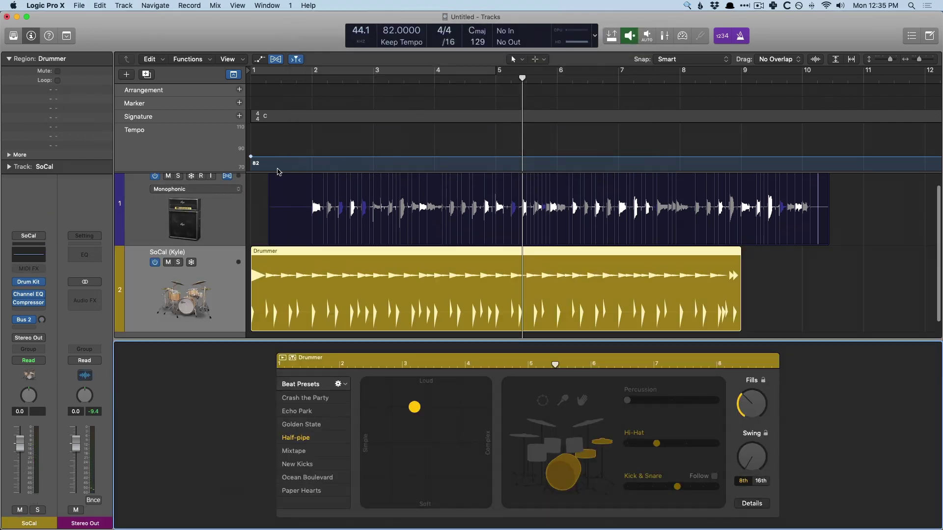
left_click_drag(285, 253, 347, 251)
left_click_drag(416, 410, 384, 414)
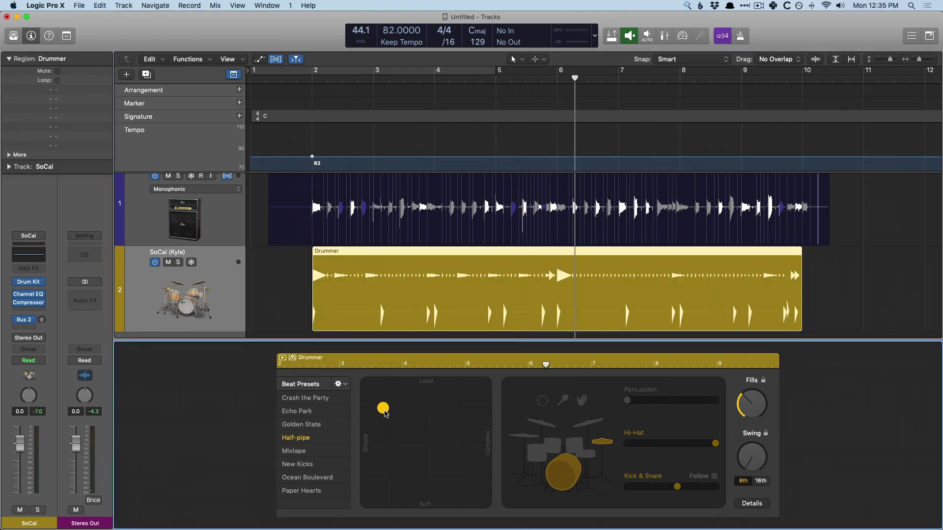